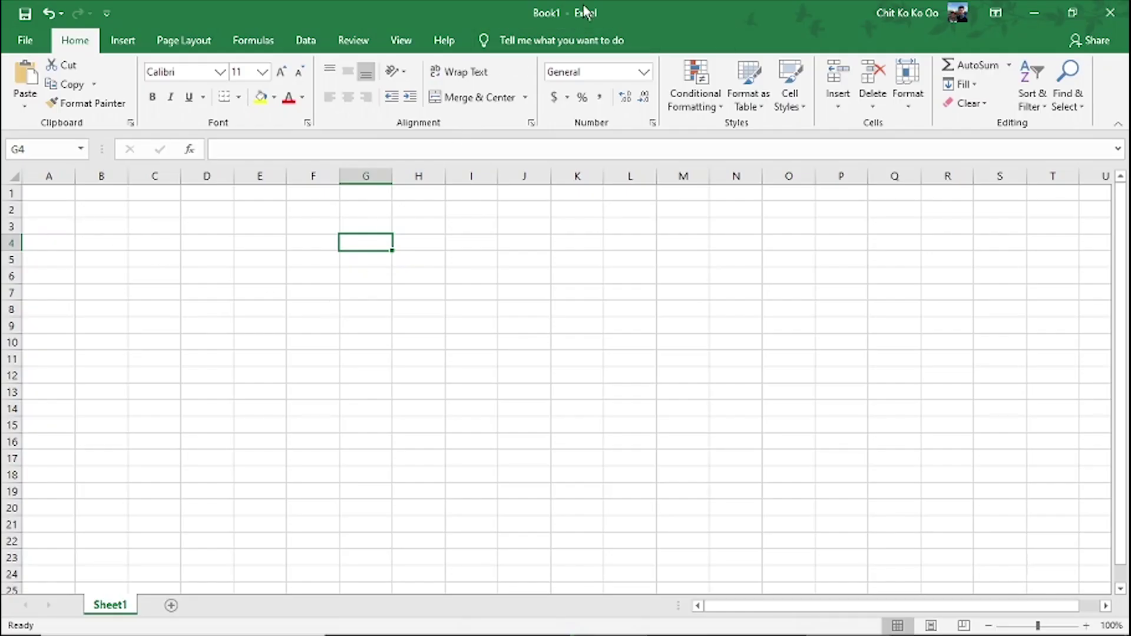
click(507, 289)
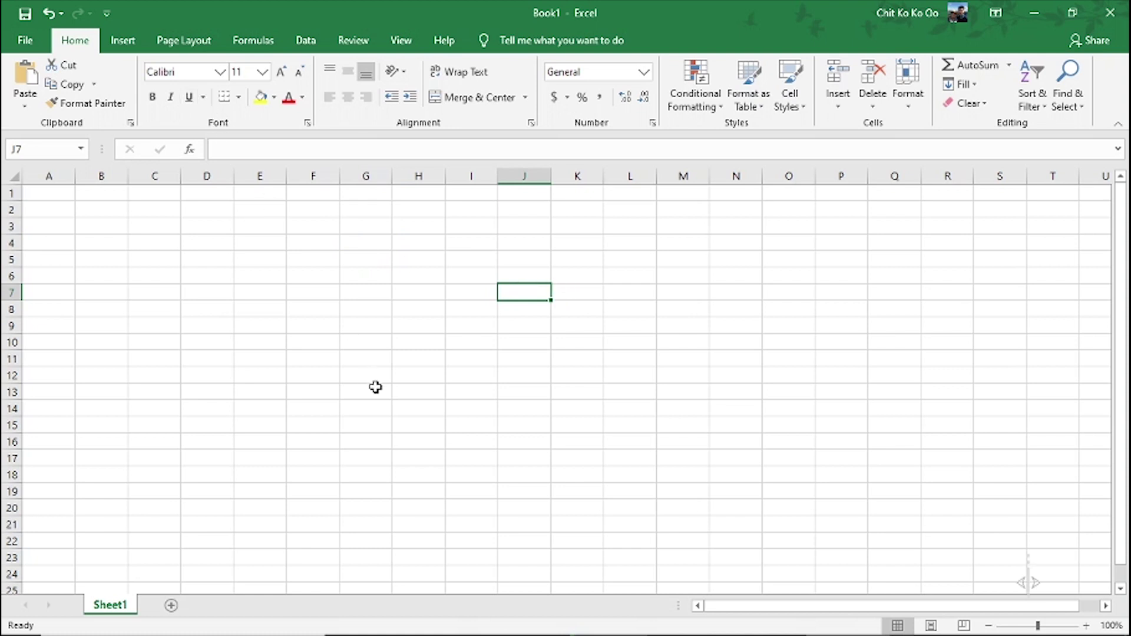
click(103, 227)
click(212, 327)
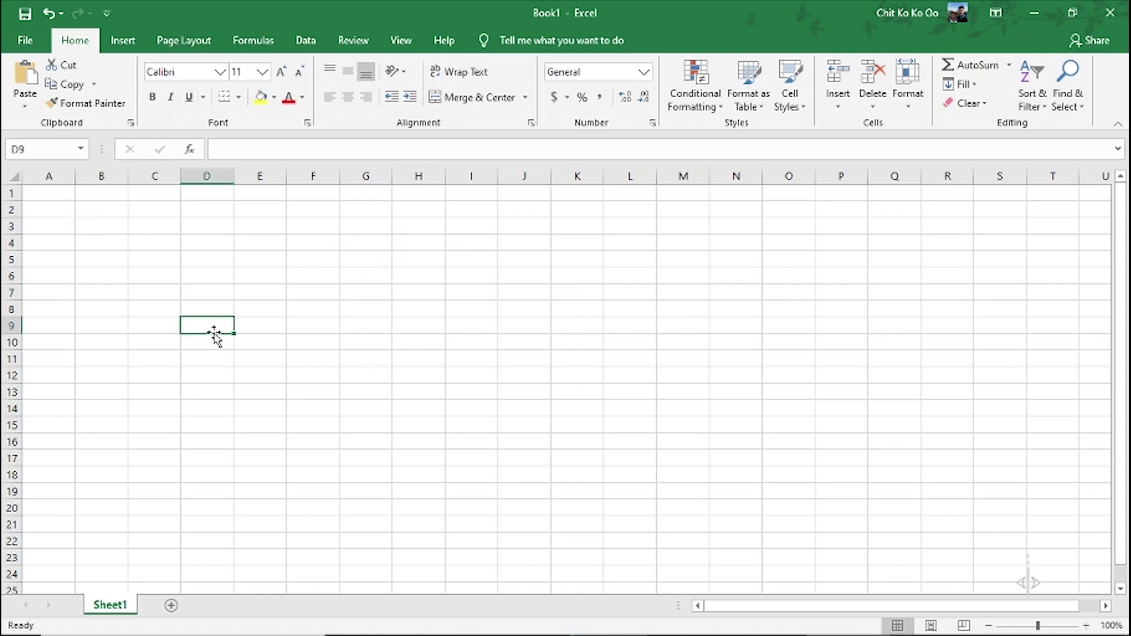
click(384, 373)
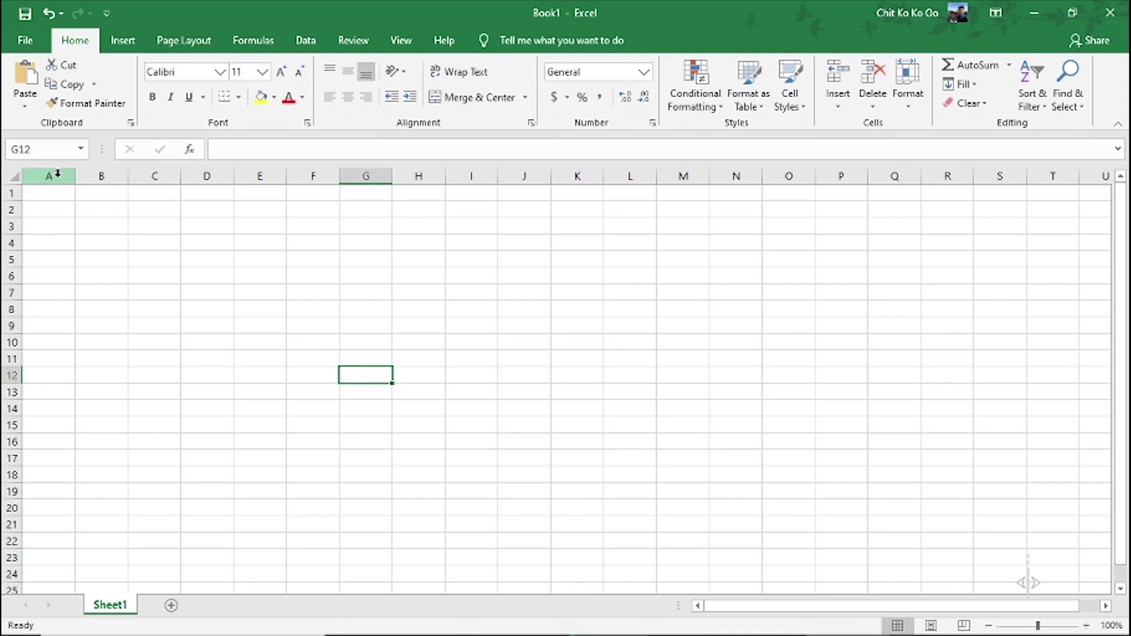
- Select entire columns A and B one at a time and the whole of row 1, finishing on cell D6
click(57, 175)
click(101, 176)
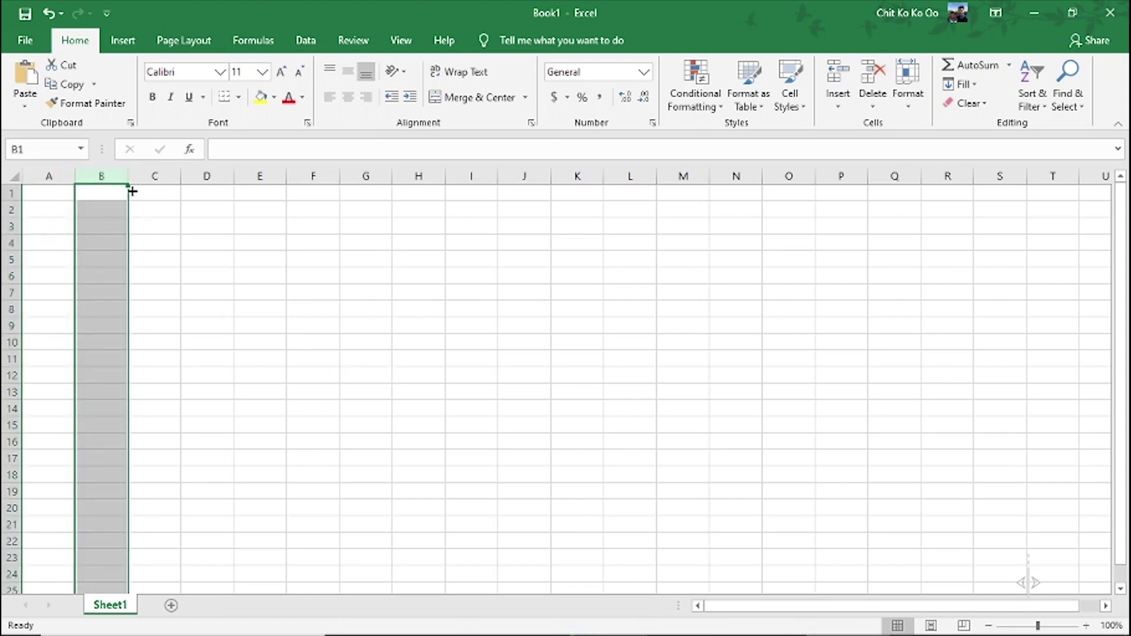
click(50, 175)
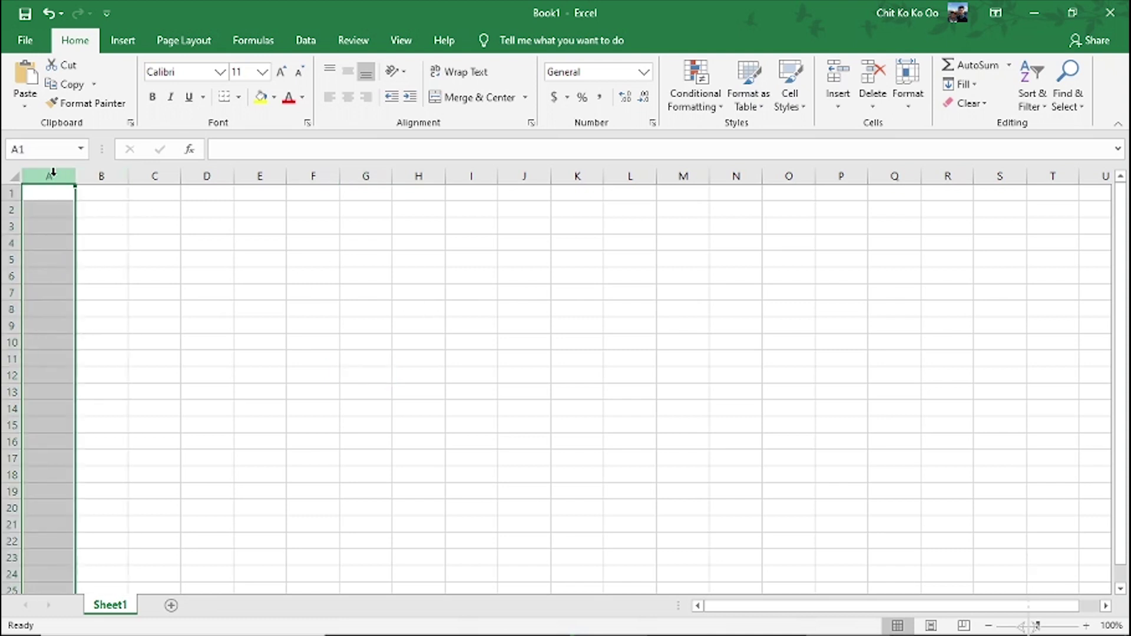
click(110, 171)
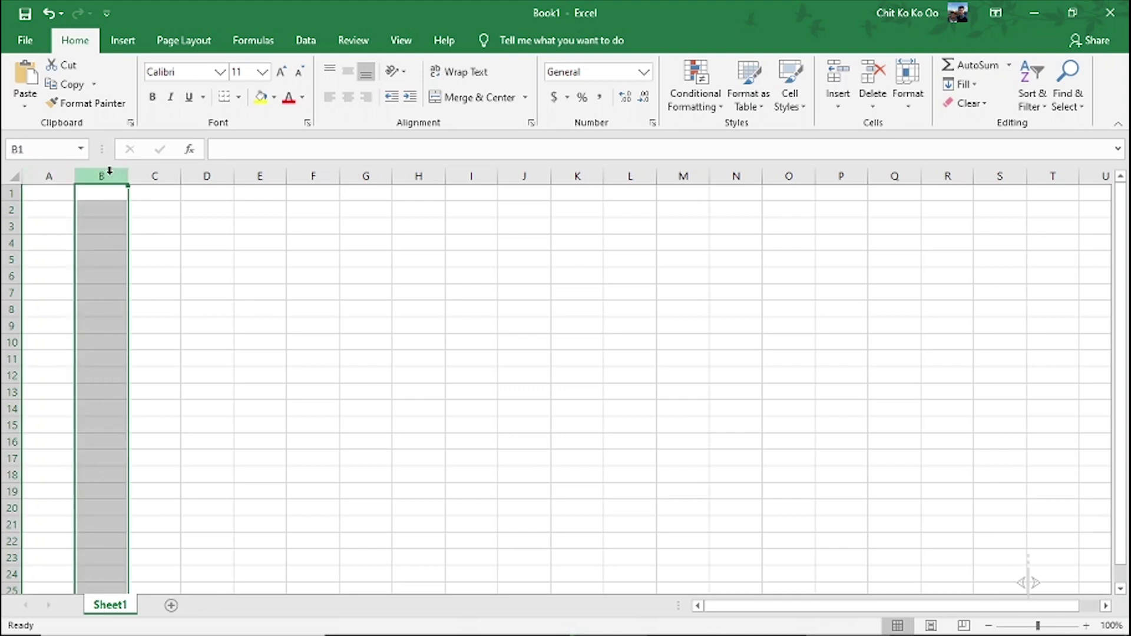
click(4, 195)
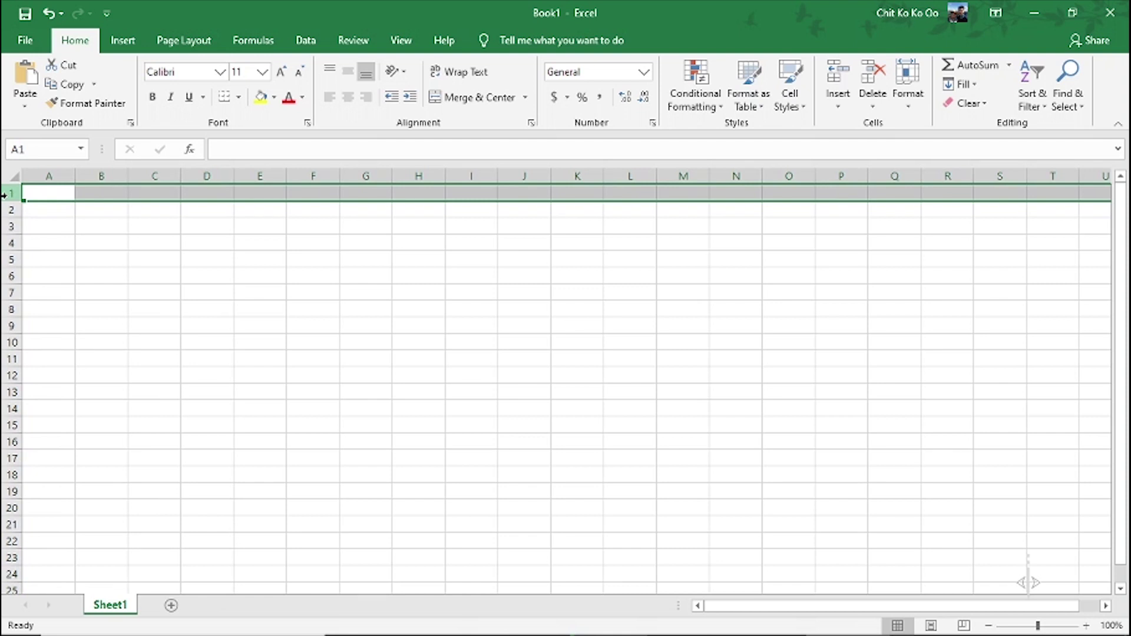
click(229, 273)
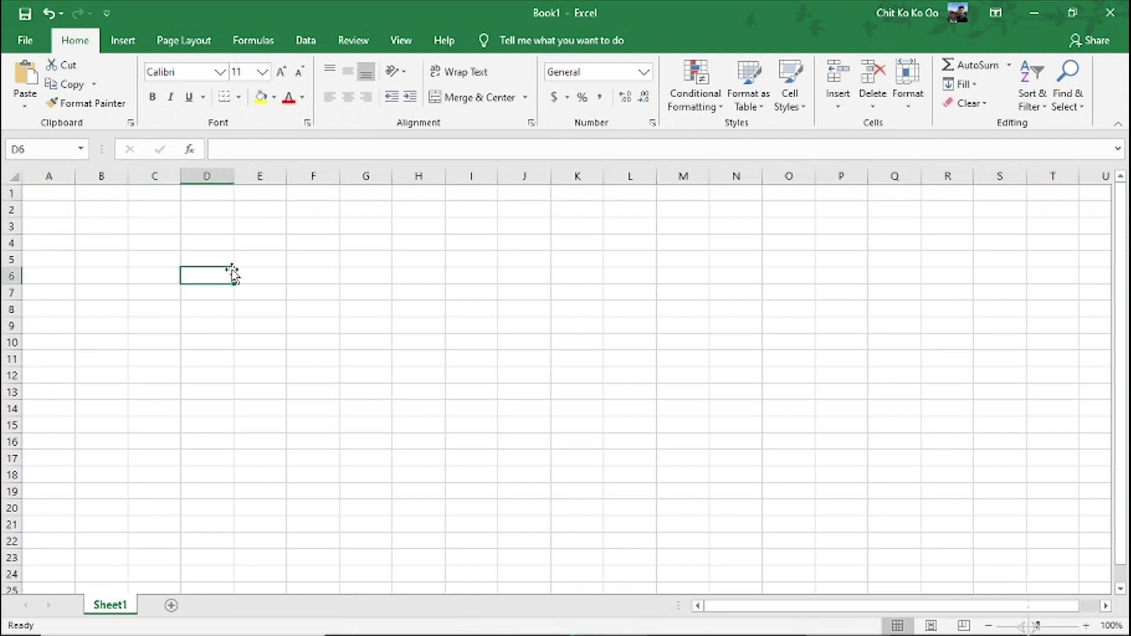
- Select columns A, B and C individually and rows 1, 2 and 3 individually, finishing on cell F8
click(53, 172)
click(114, 172)
click(159, 172)
click(7, 193)
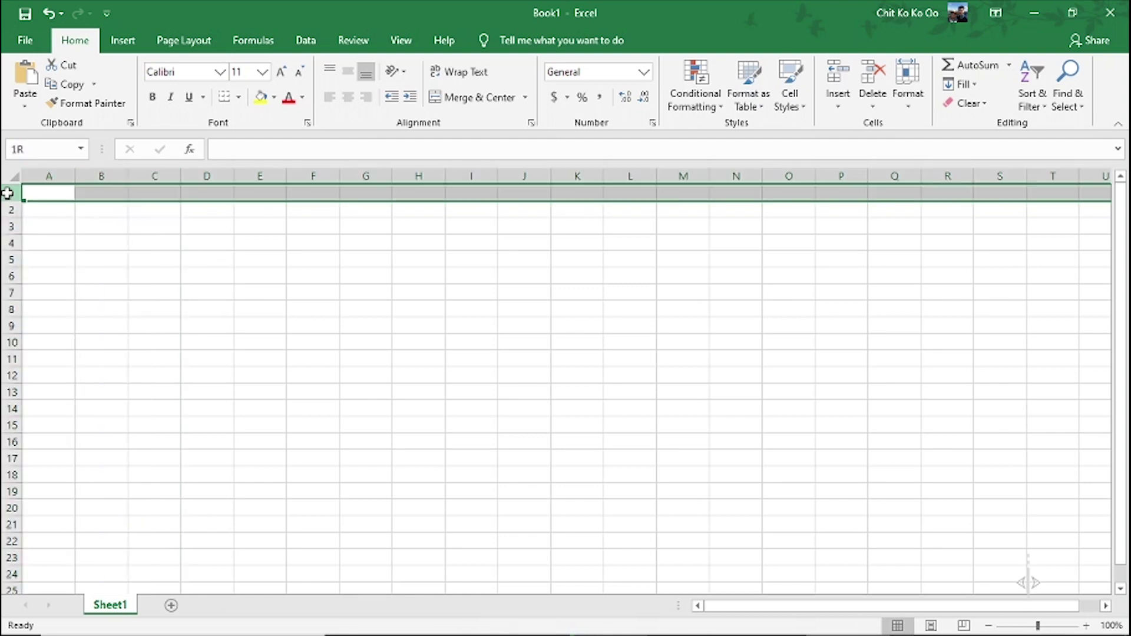
click(8, 209)
click(8, 227)
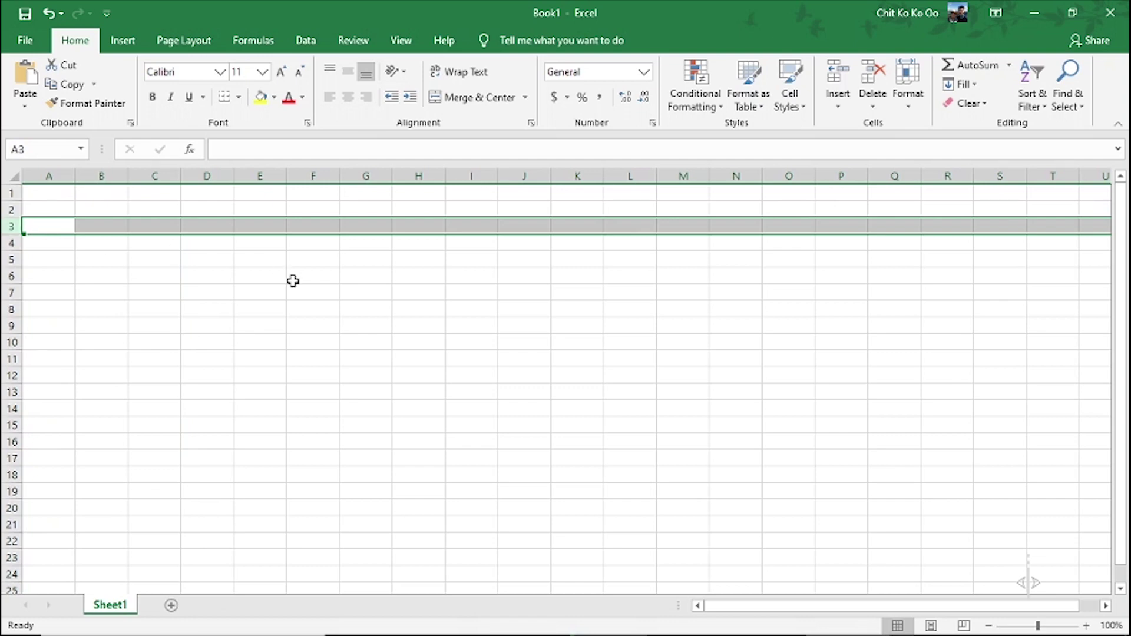
click(324, 305)
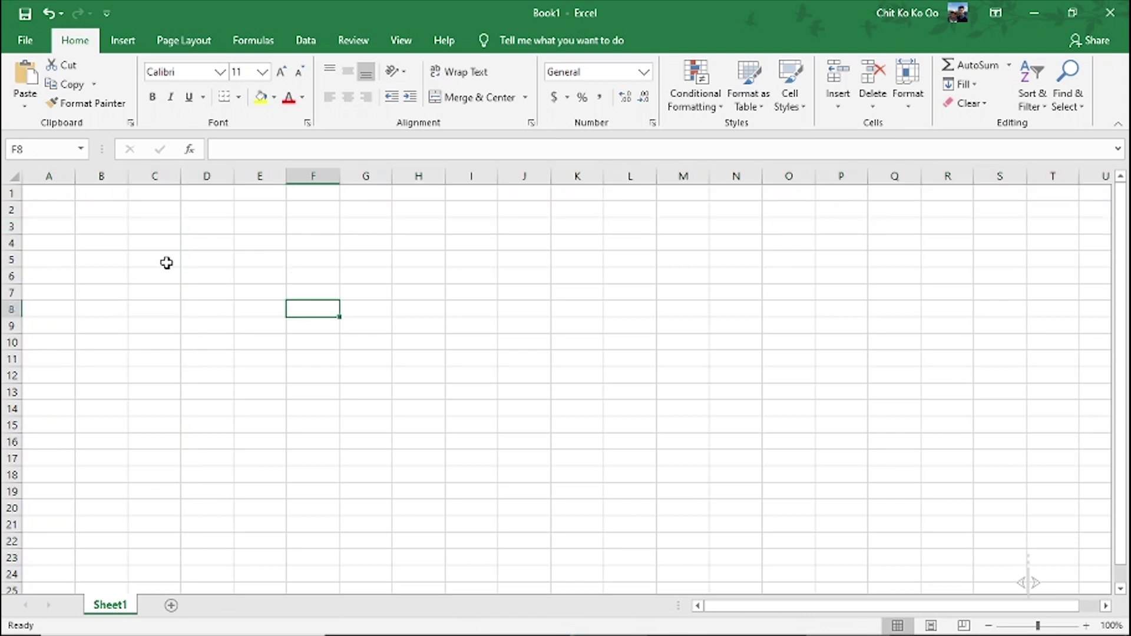
- Select column A and column B separately, followed by row 1 and row 4 separately
click(51, 174)
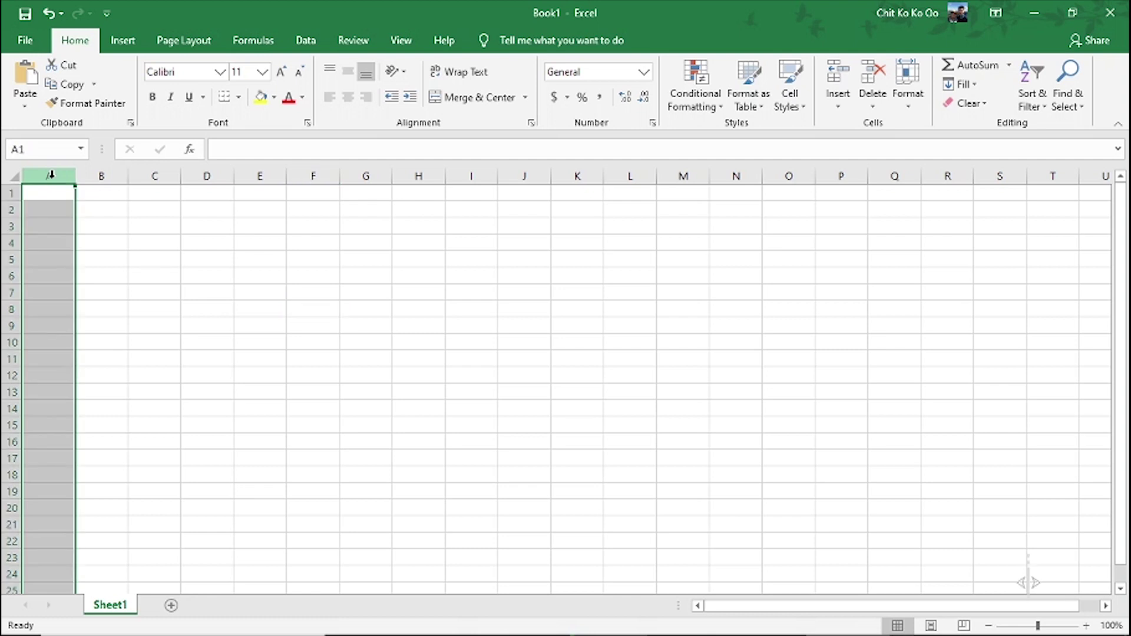
click(112, 172)
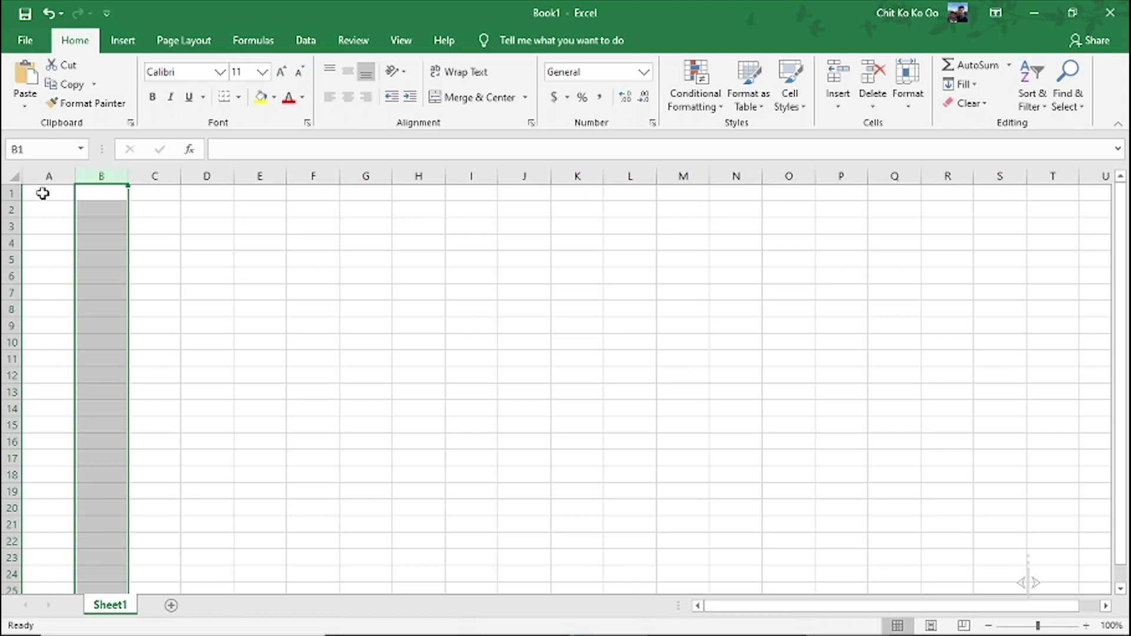
click(6, 195)
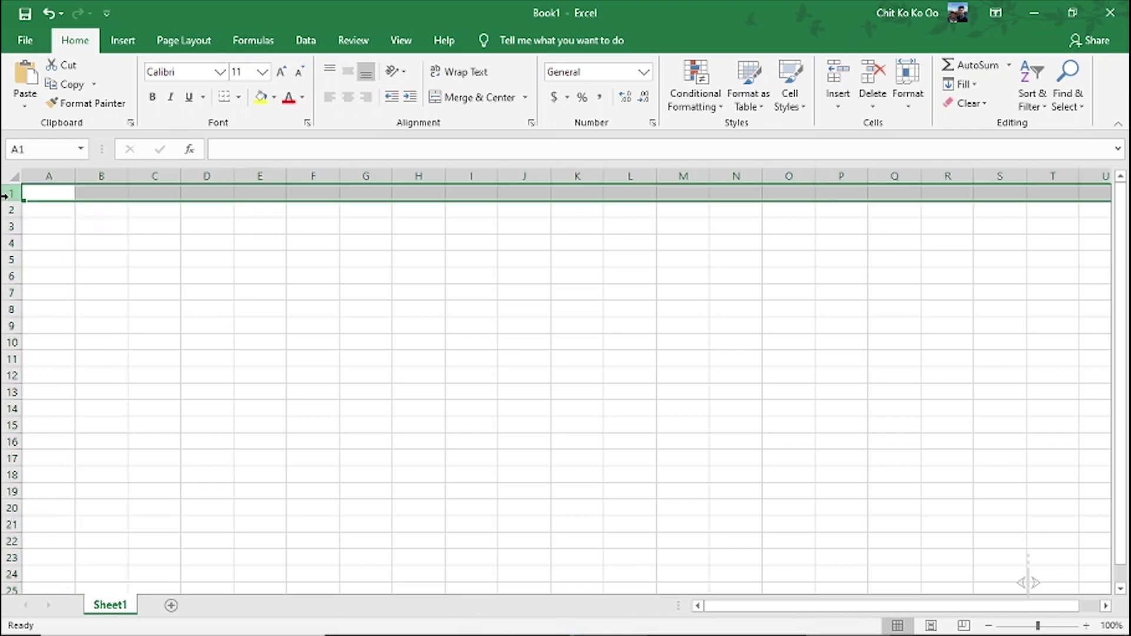
click(6, 243)
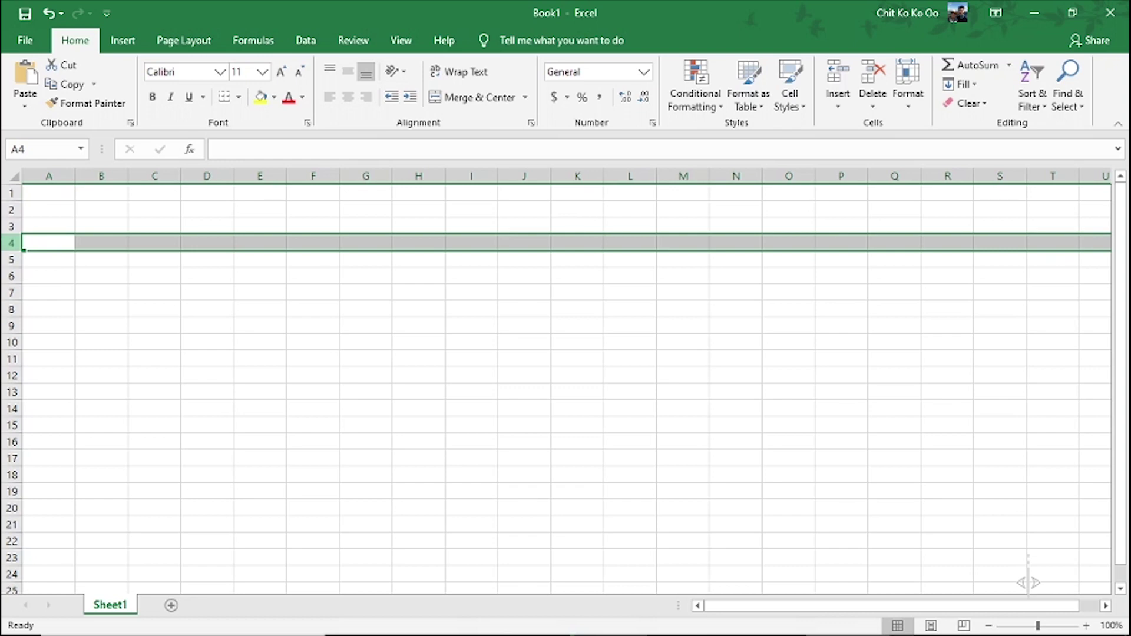
- Select each column from A to E one after another, followed by rows 1 and 2 individually
click(50, 176)
click(102, 171)
click(152, 172)
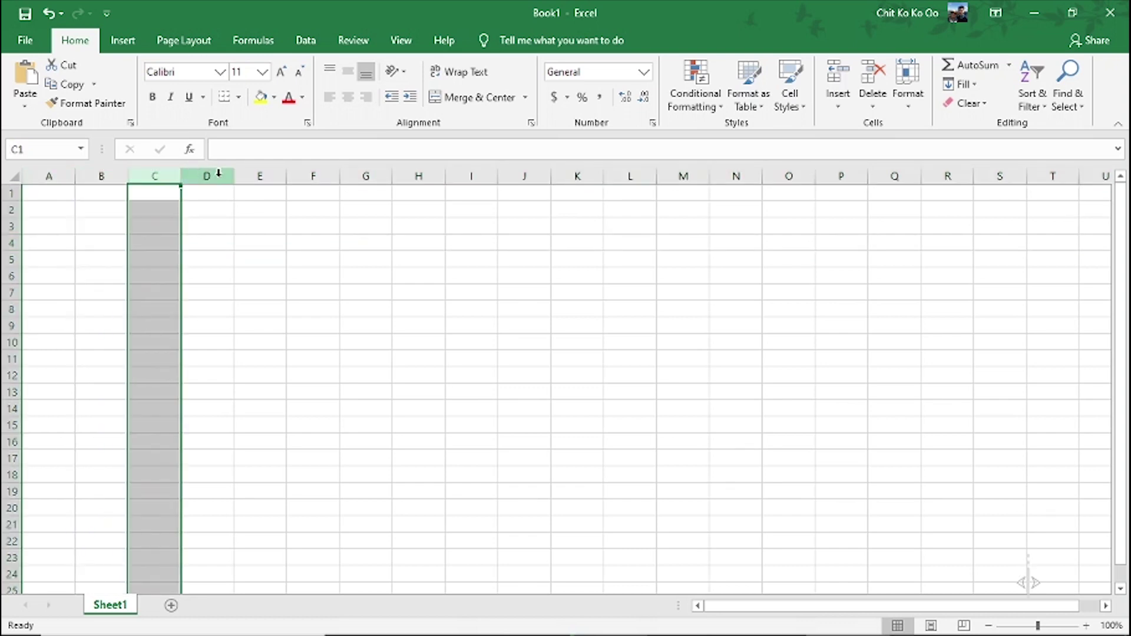
click(215, 173)
click(260, 171)
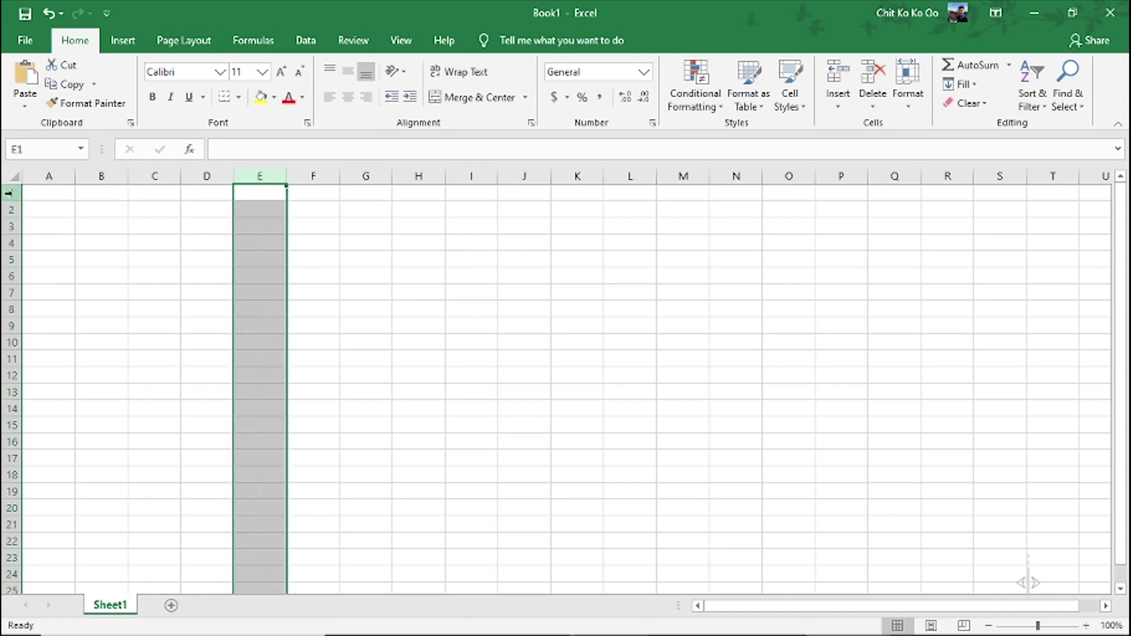
click(11, 193)
click(12, 211)
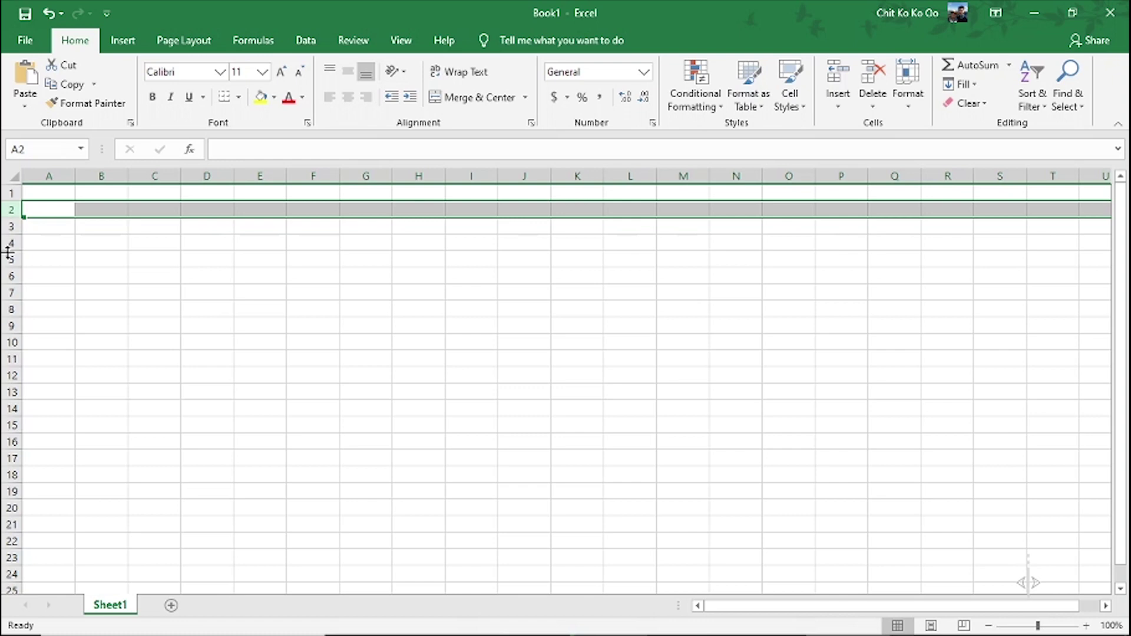
- Select the adjacent columns A through G together as one continuous block
click(48, 175)
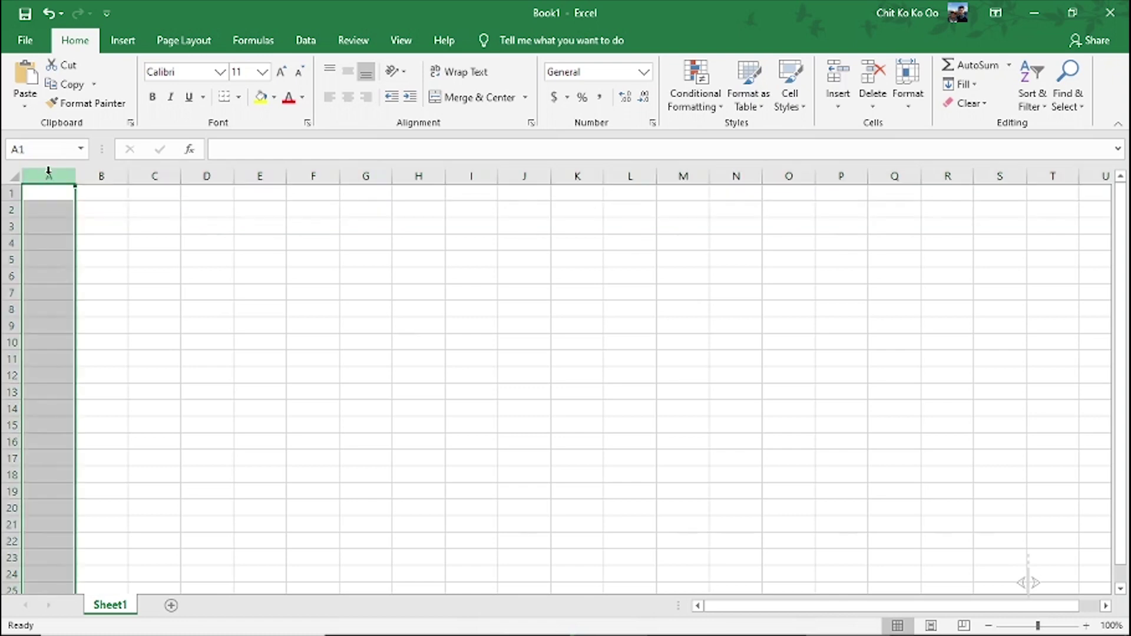
shift+click(368, 175)
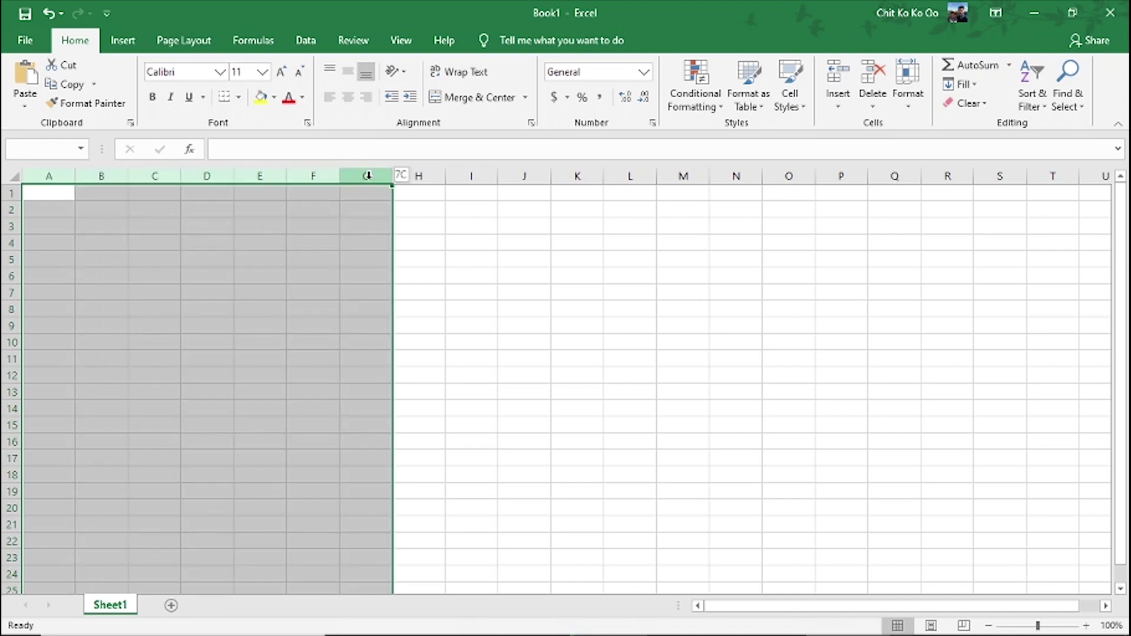
drag(367, 175, 368, 175)
- Select the adjacent rows 1 through 10 as one block, and clear the selection by choosing cell F10
click(9, 193)
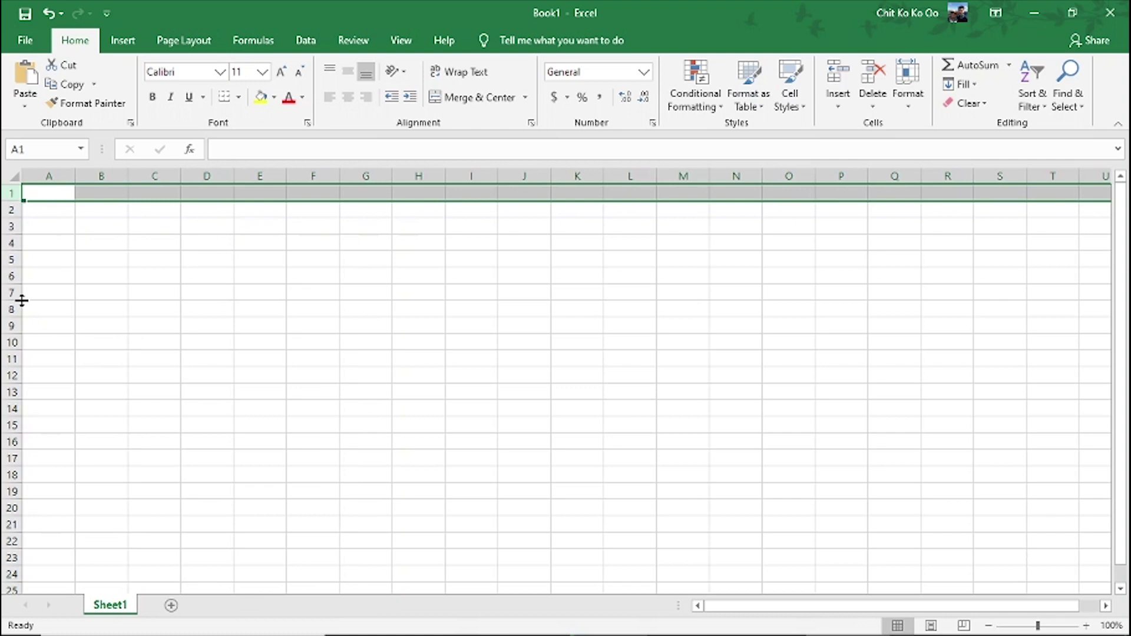
shift+click(10, 343)
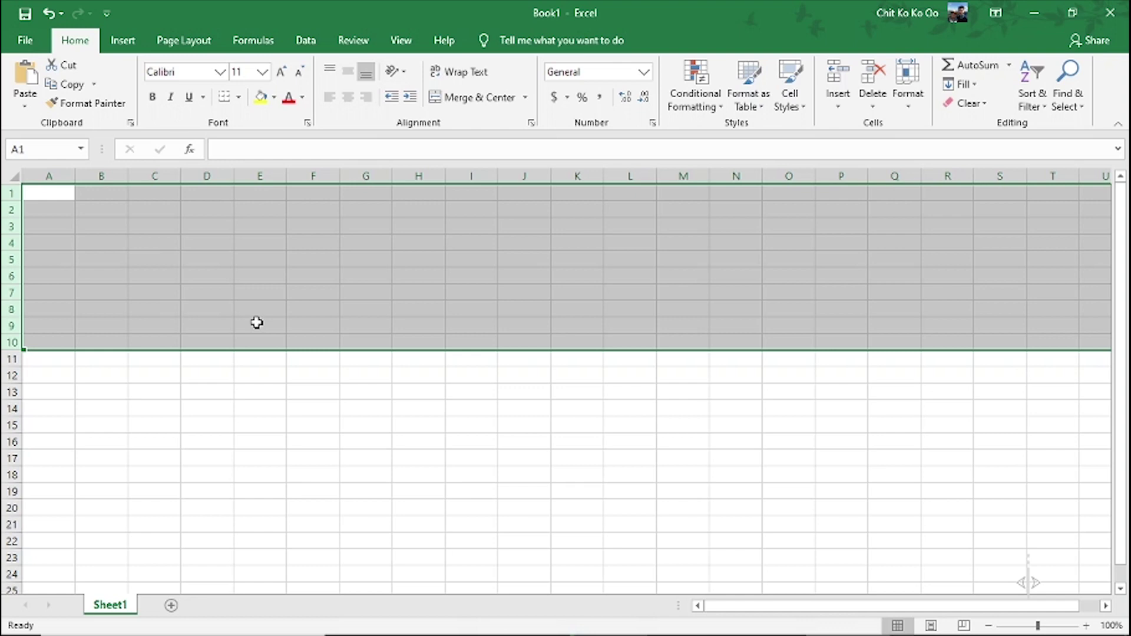
click(330, 340)
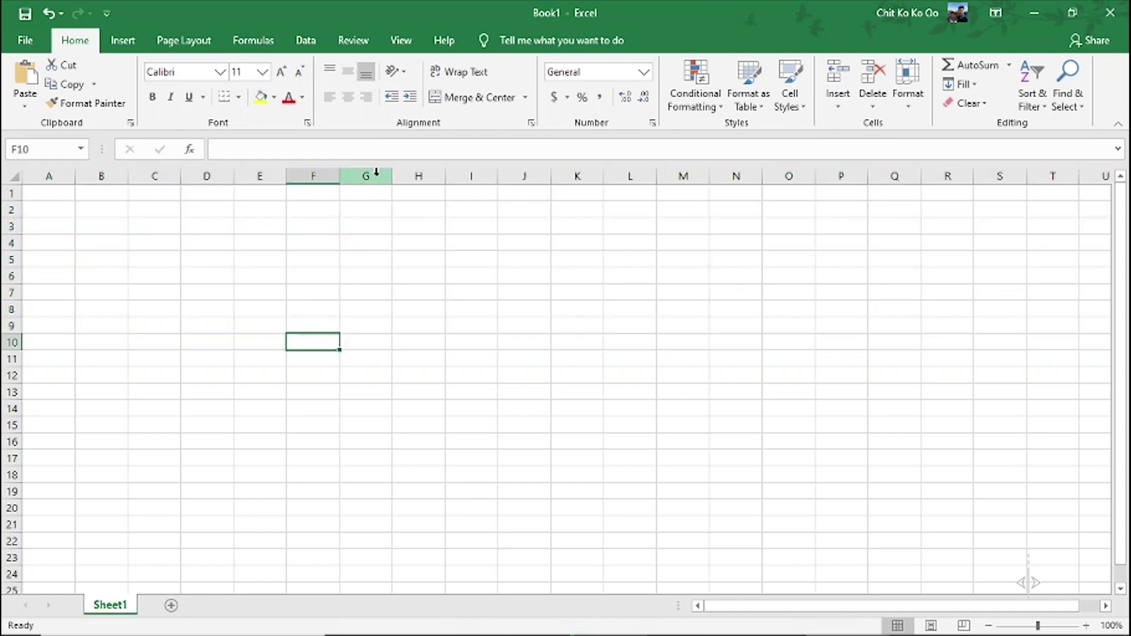
- Select the column block G through O, followed by the row block 10 through 20, and clear the selection
click(377, 172)
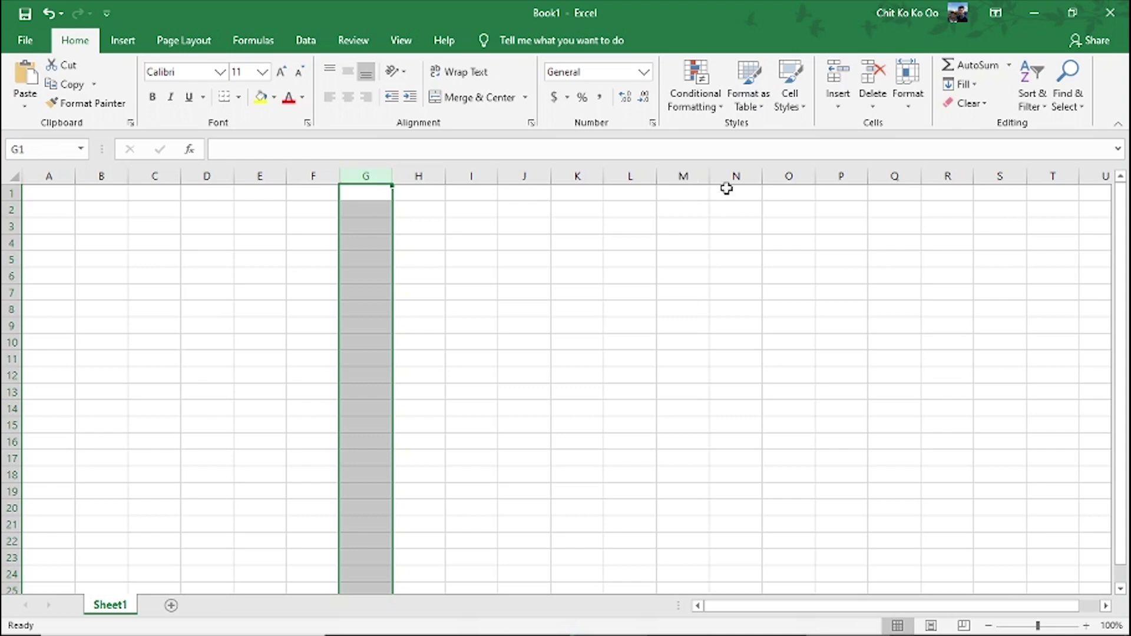
shift+click(795, 172)
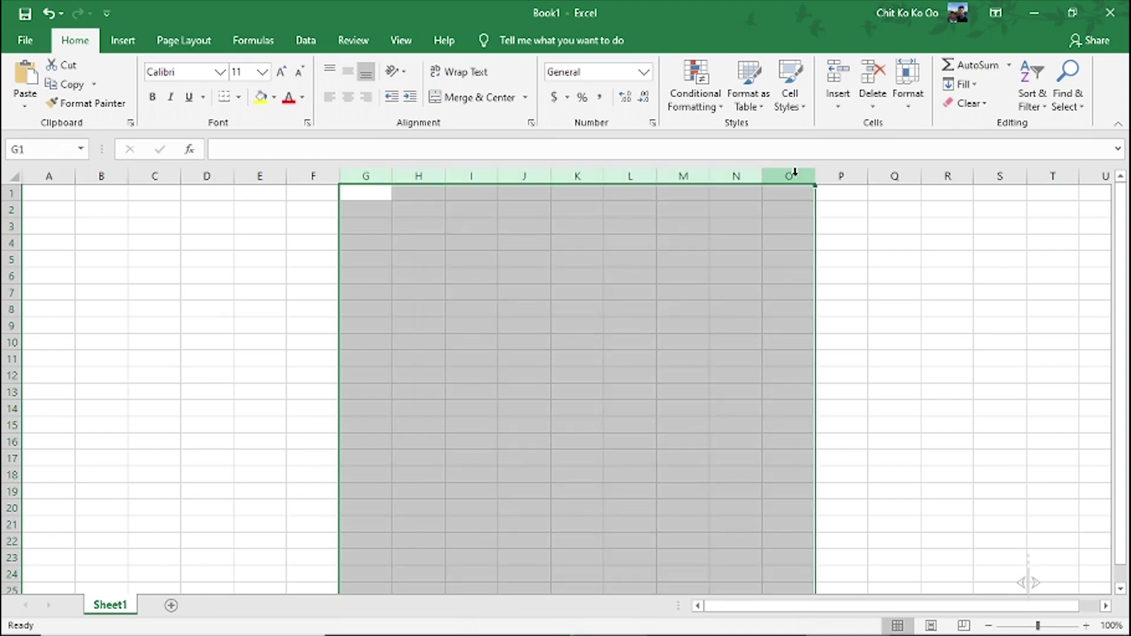
click(4, 342)
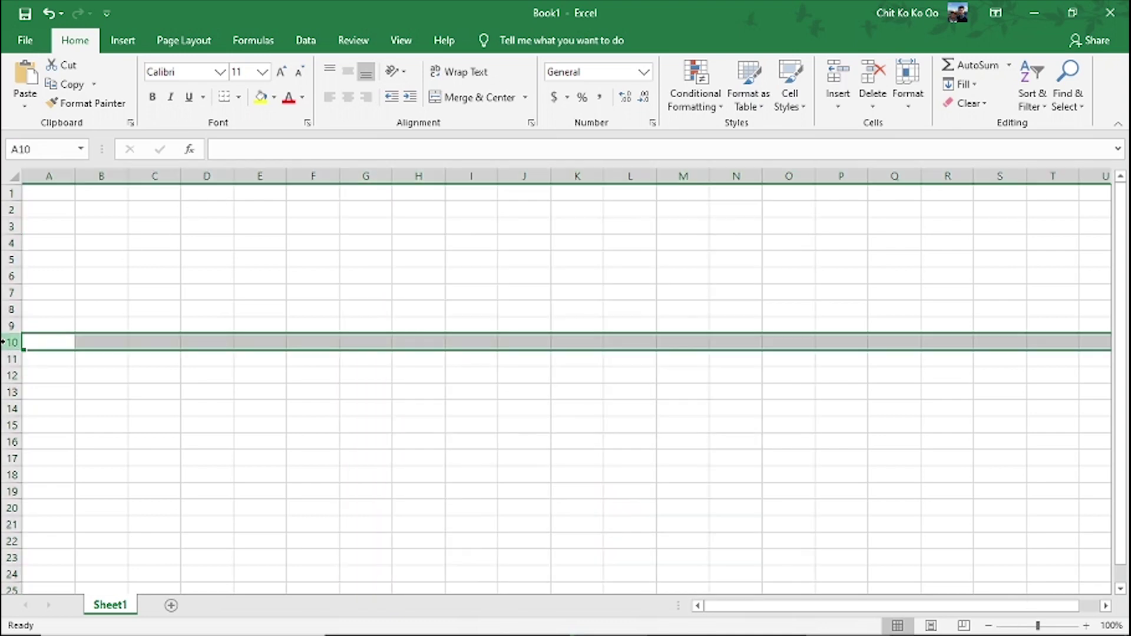
shift+click(5, 511)
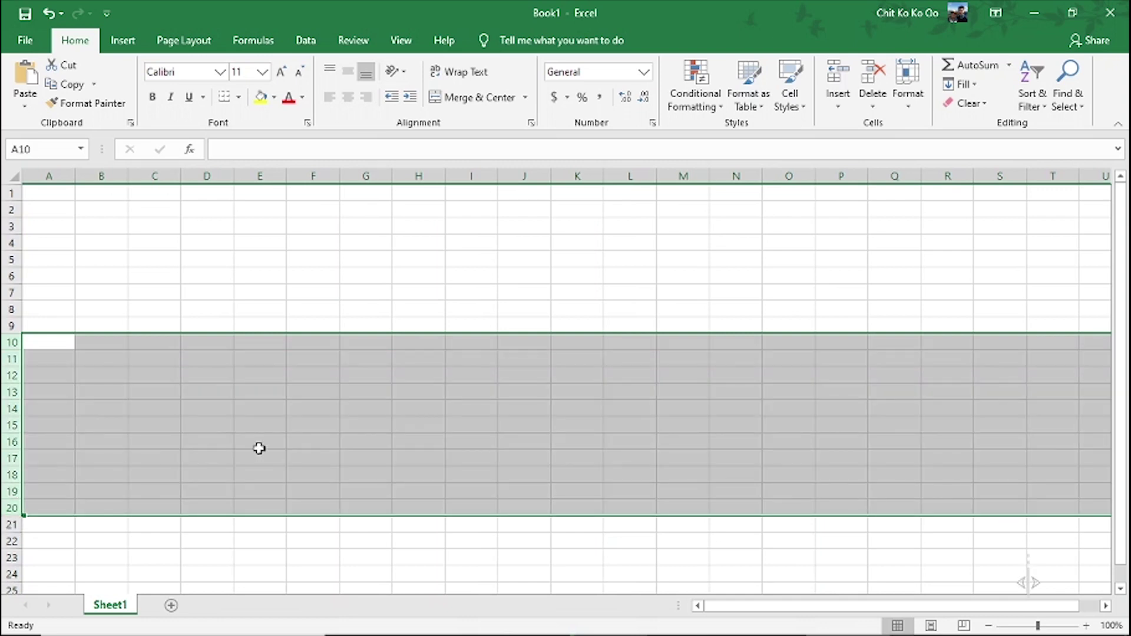
click(225, 313)
- Select the non-adjacent columns A, G, K and O together
click(51, 176)
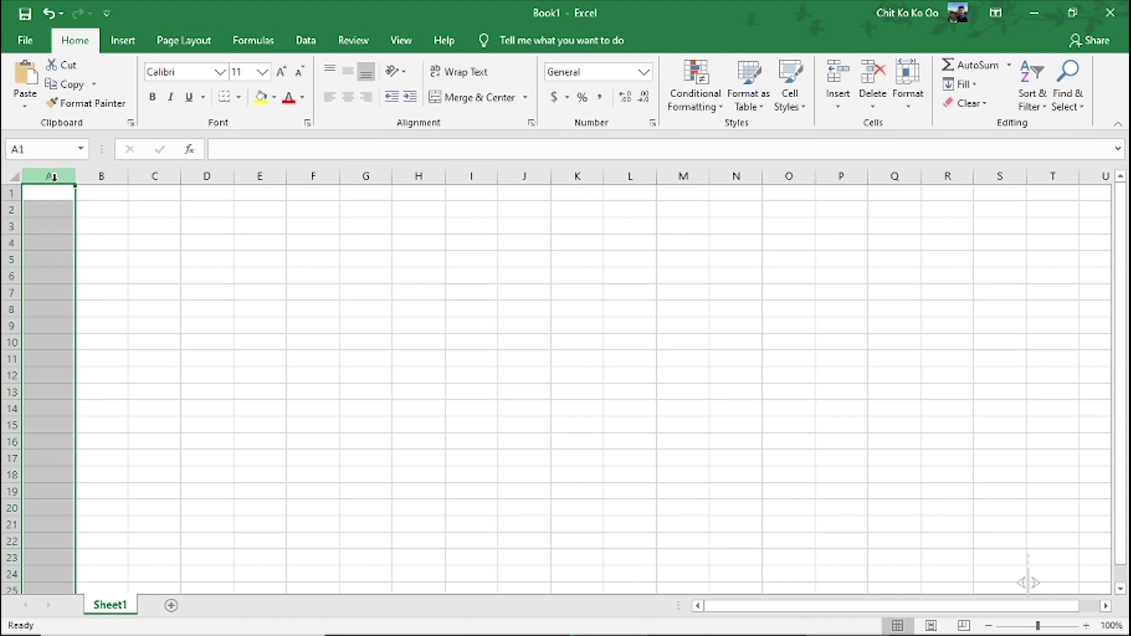
ctrl+click(366, 175)
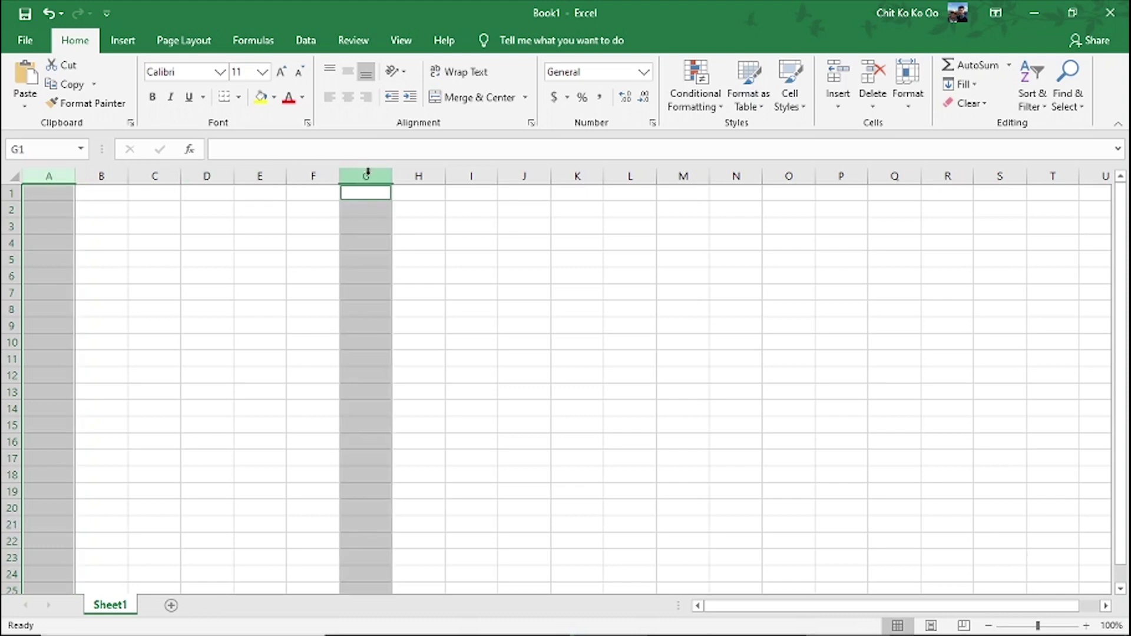
ctrl+click(580, 175)
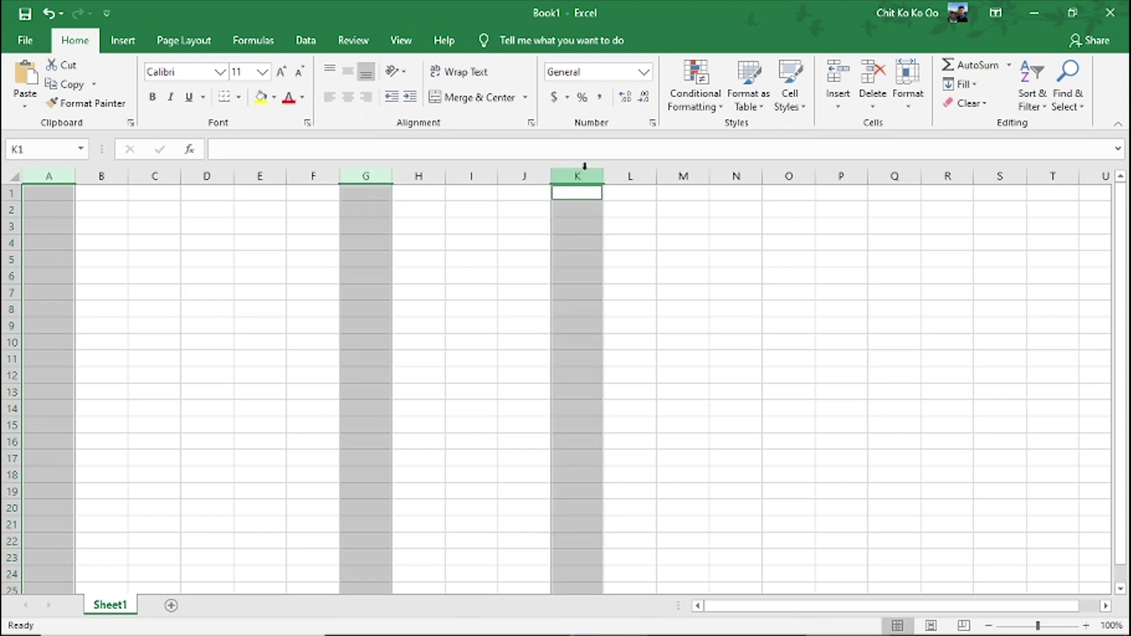
ctrl+click(790, 175)
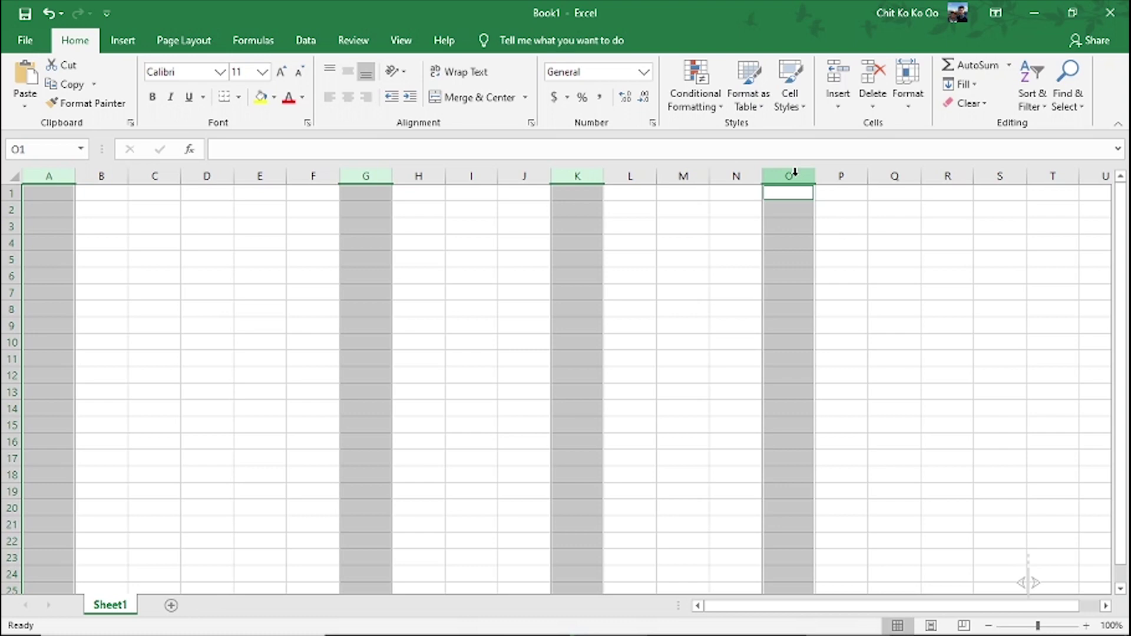
- Select the non-adjacent rows 1, 4, 9 and 14 together
click(15, 192)
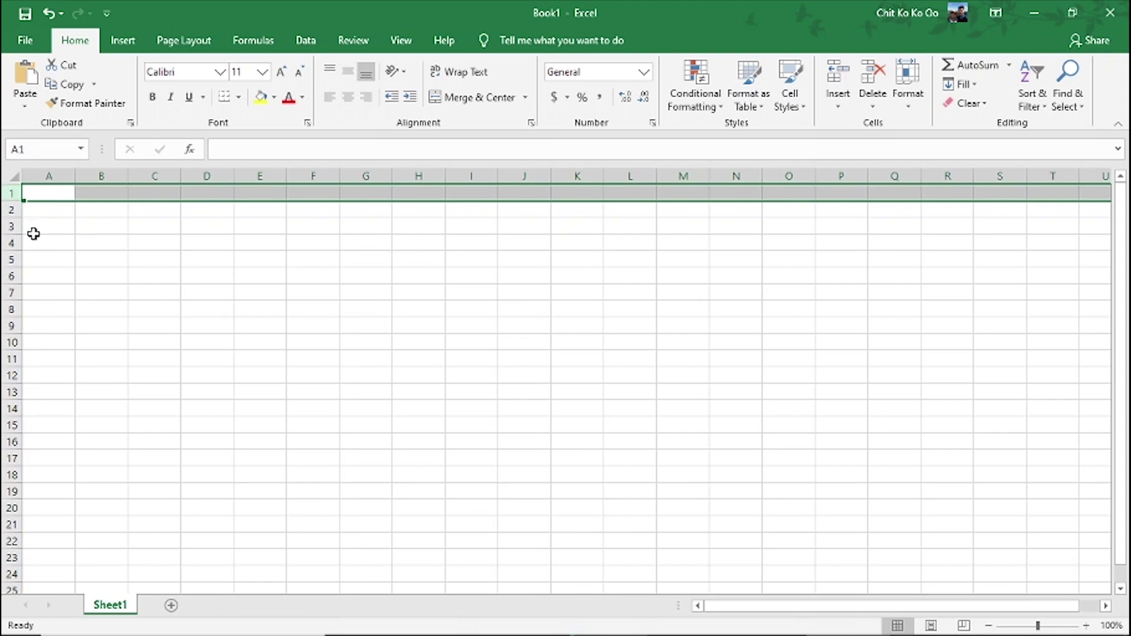
ctrl+click(11, 243)
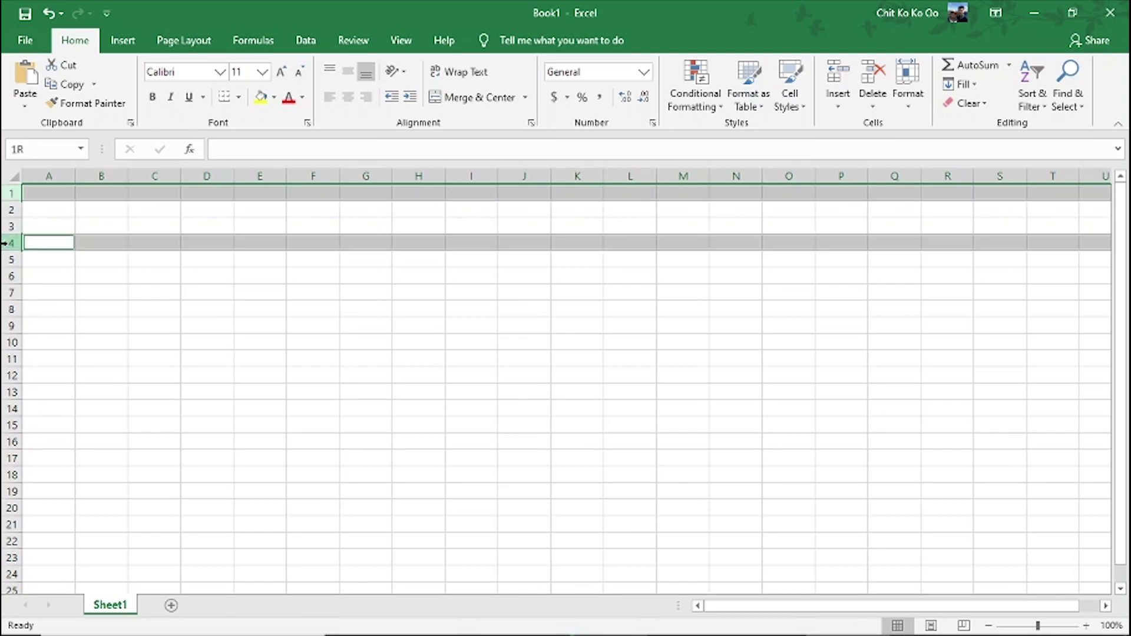
ctrl+click(11, 326)
ctrl+click(11, 409)
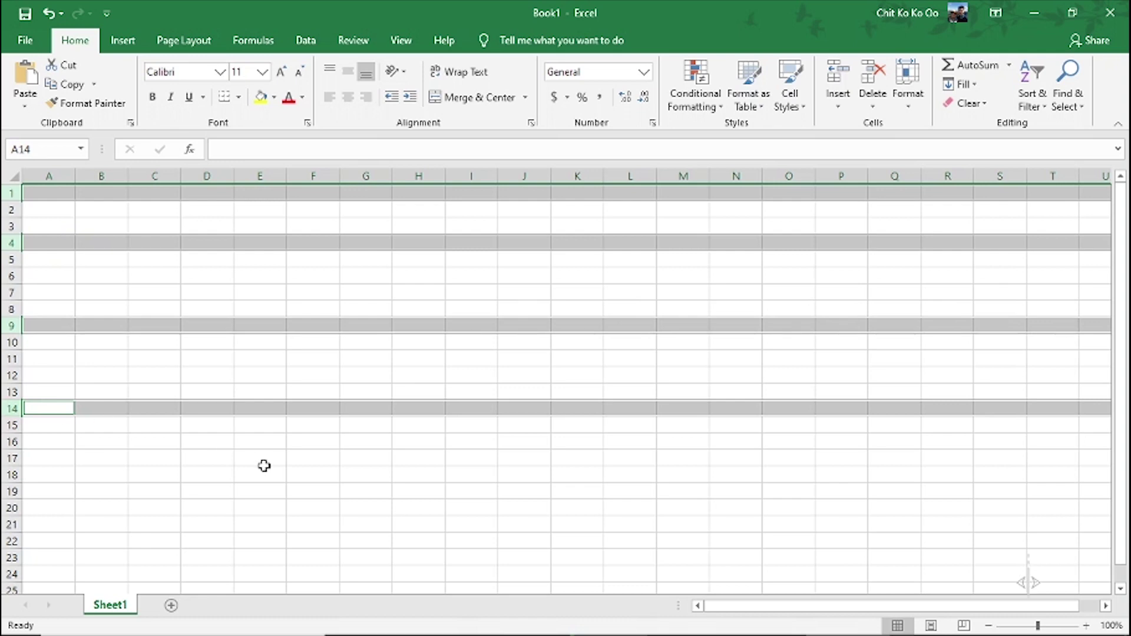
- Select column A on its own, followed by column B, and clear the selection by choosing cell D6
click(44, 175)
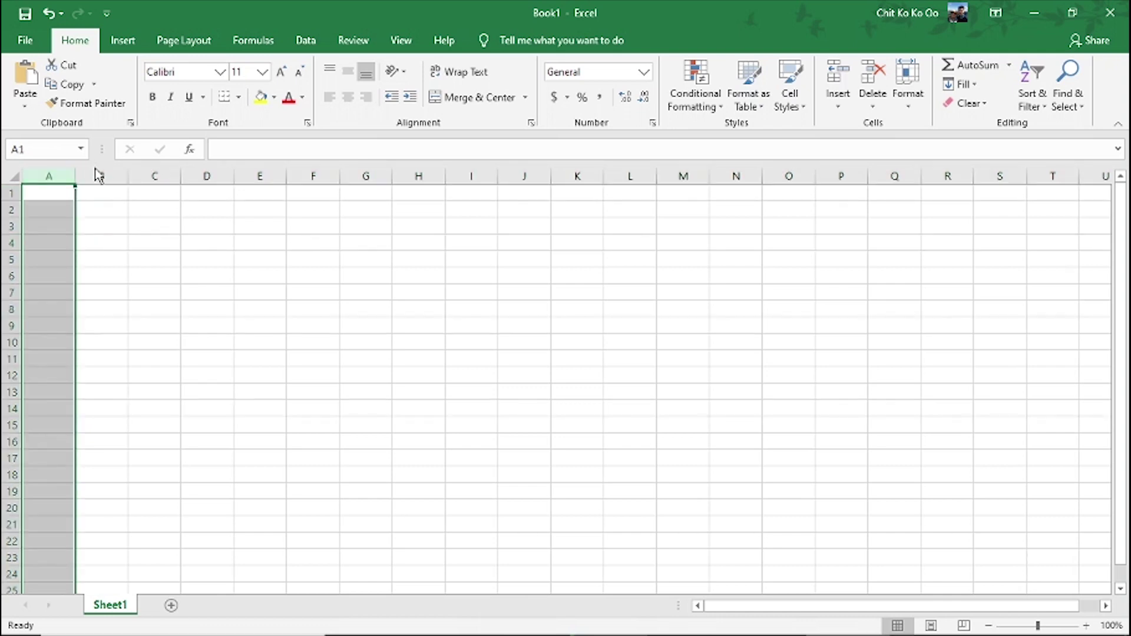
click(99, 175)
drag(189, 250, 306, 324)
click(187, 273)
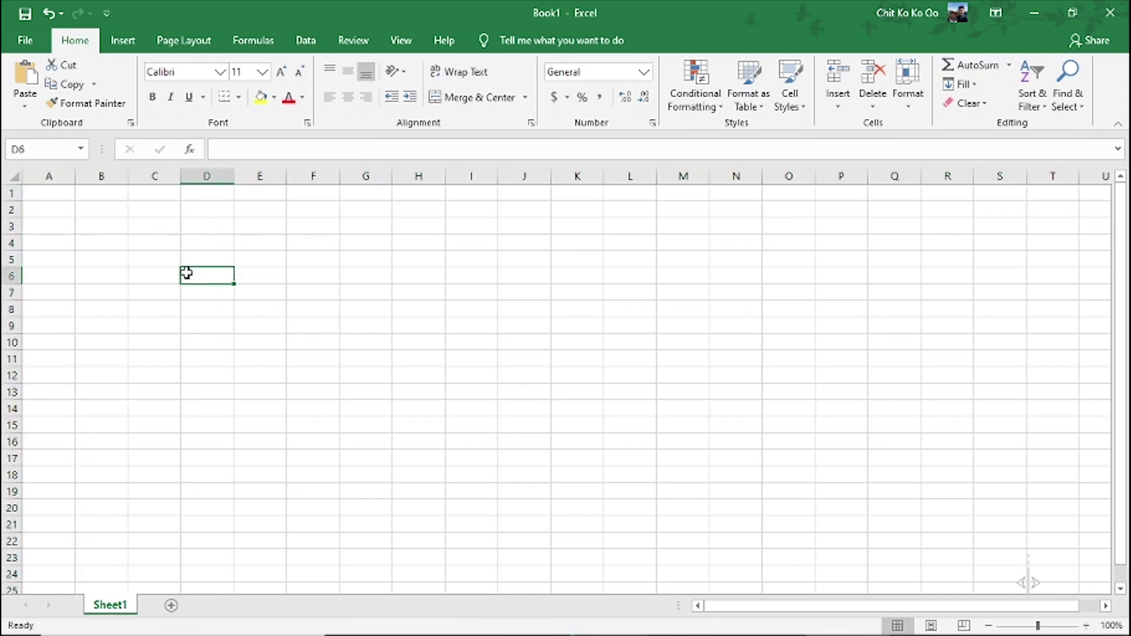
- Select columns A, B and C one at a time as single columns
click(50, 177)
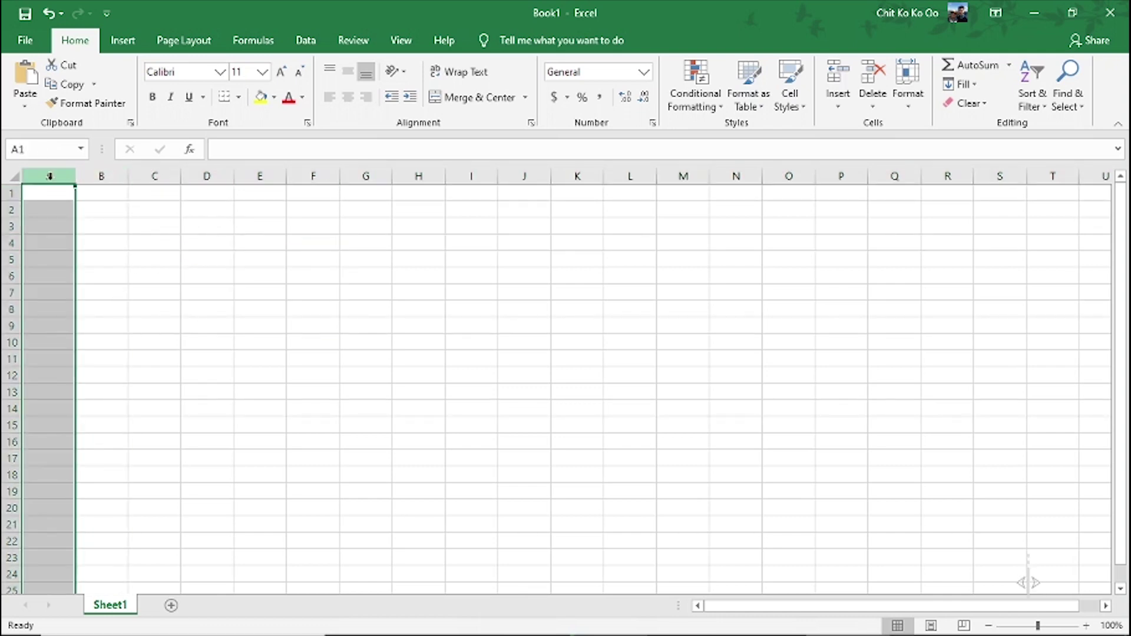
click(96, 175)
click(160, 174)
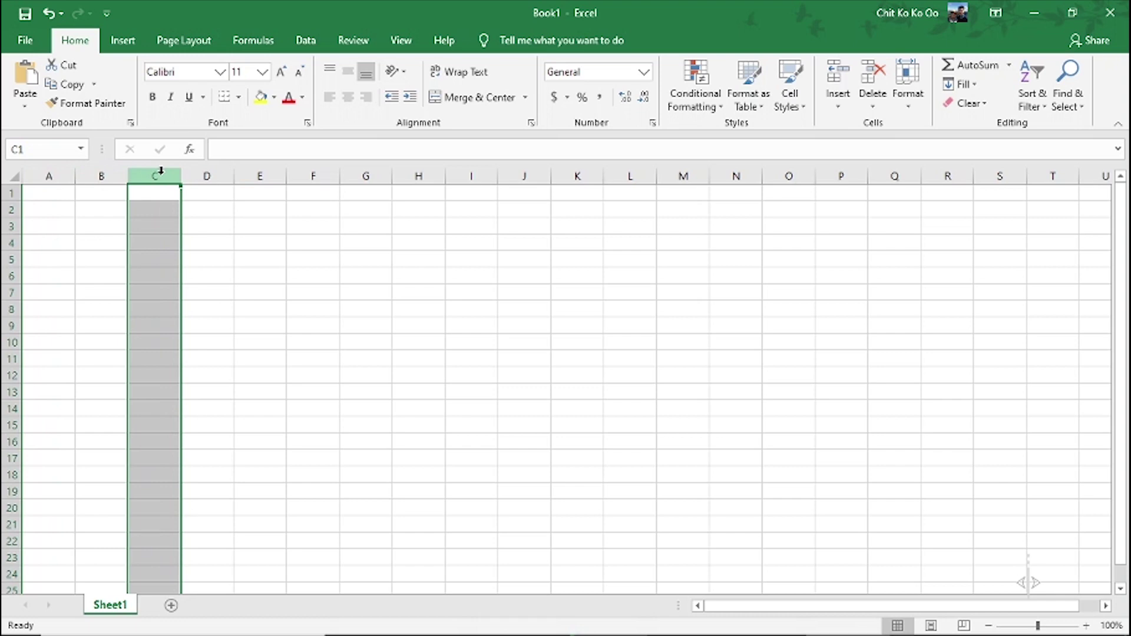
- Select rows 1 and 2 one at a time, followed by column A, and clear the selection by choosing cell E8
click(11, 193)
click(11, 210)
drag(8, 234, 9, 234)
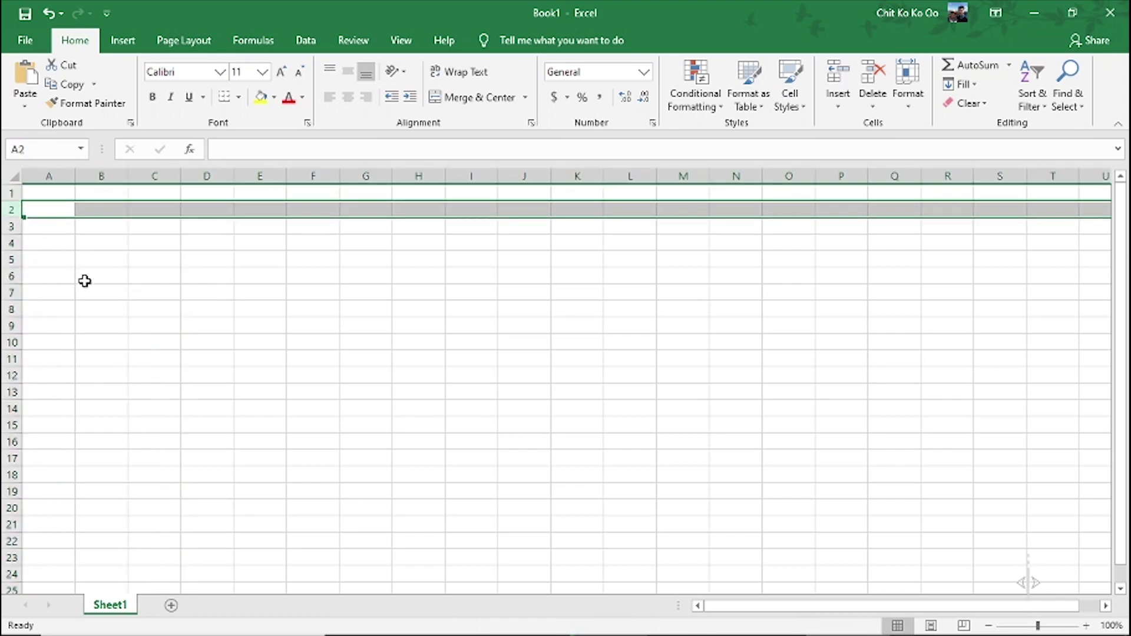
click(60, 179)
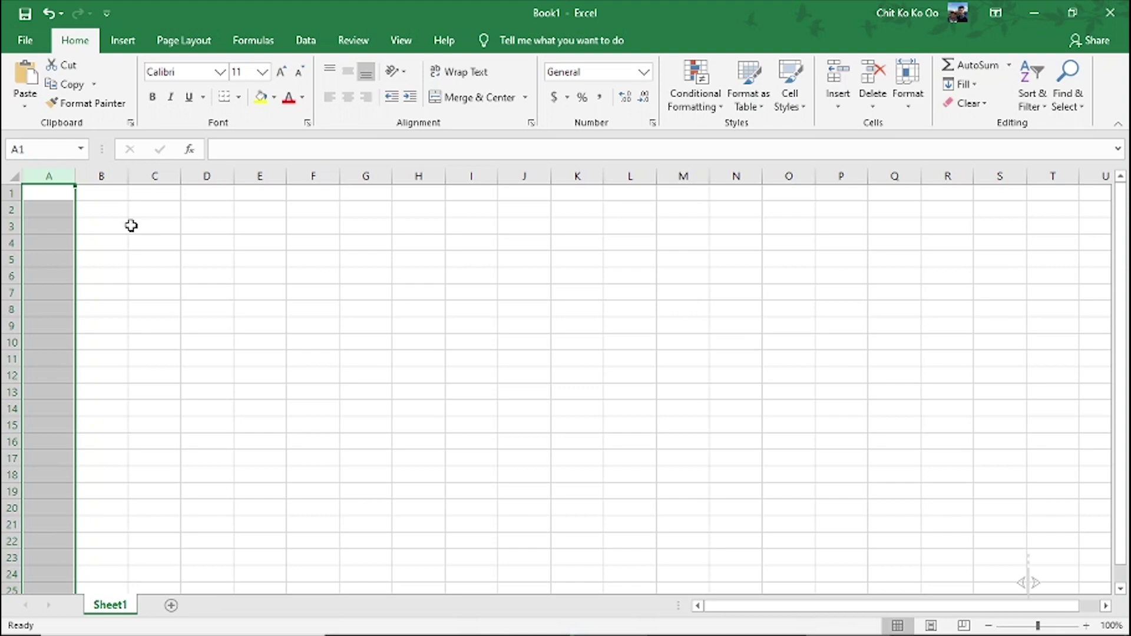
click(237, 307)
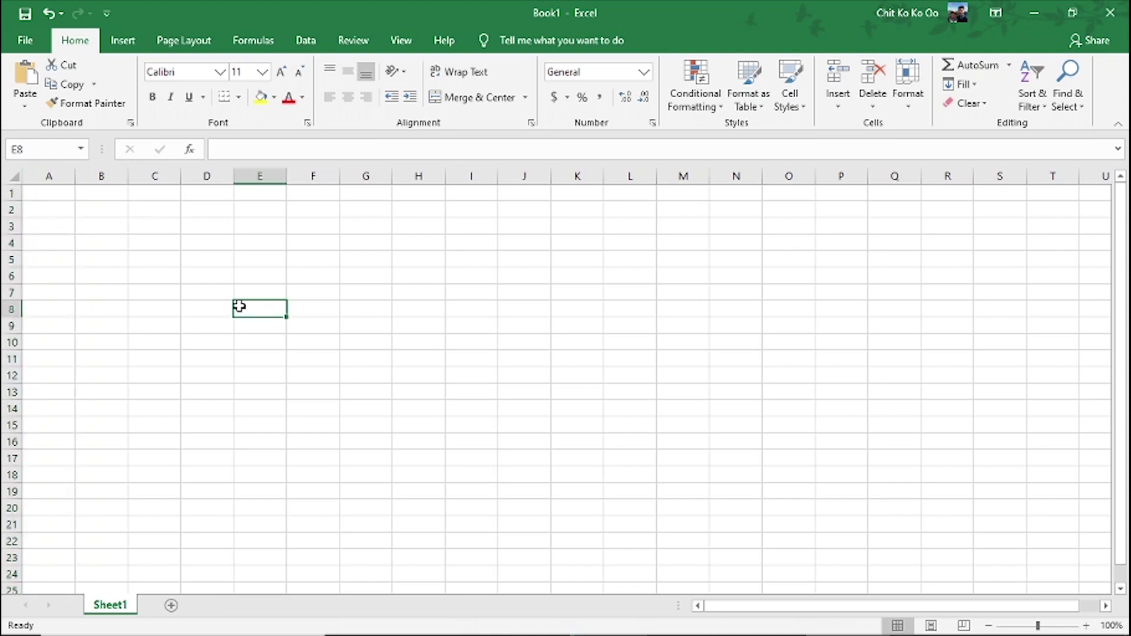
- Select the adjacent cell range A1 through F10, and clear the selection by choosing cell H12
click(46, 194)
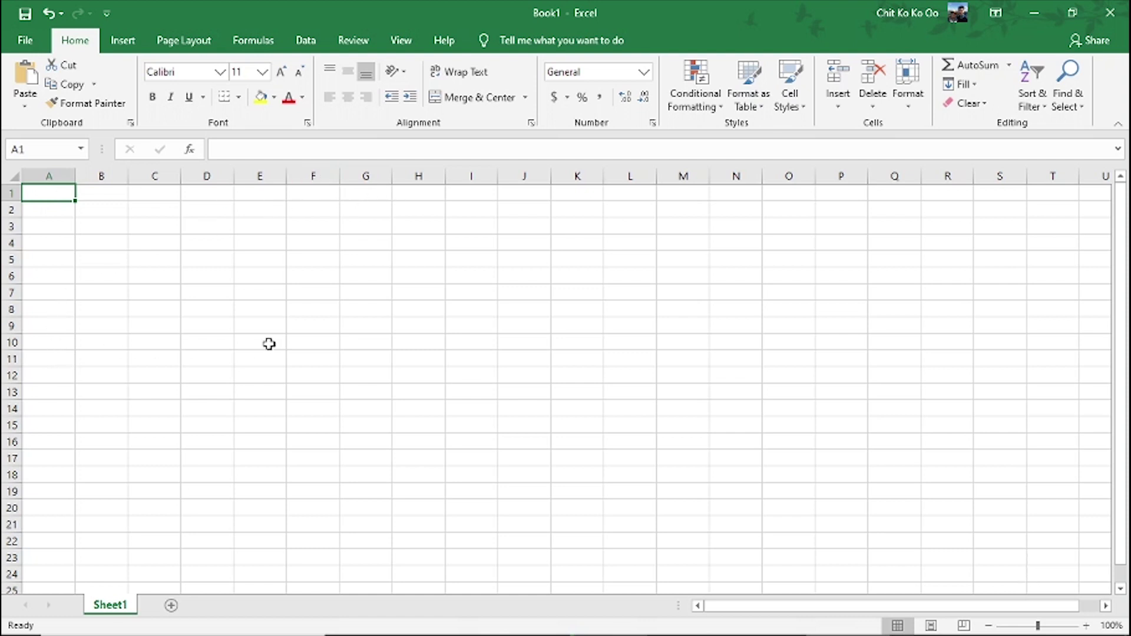
shift+click(309, 342)
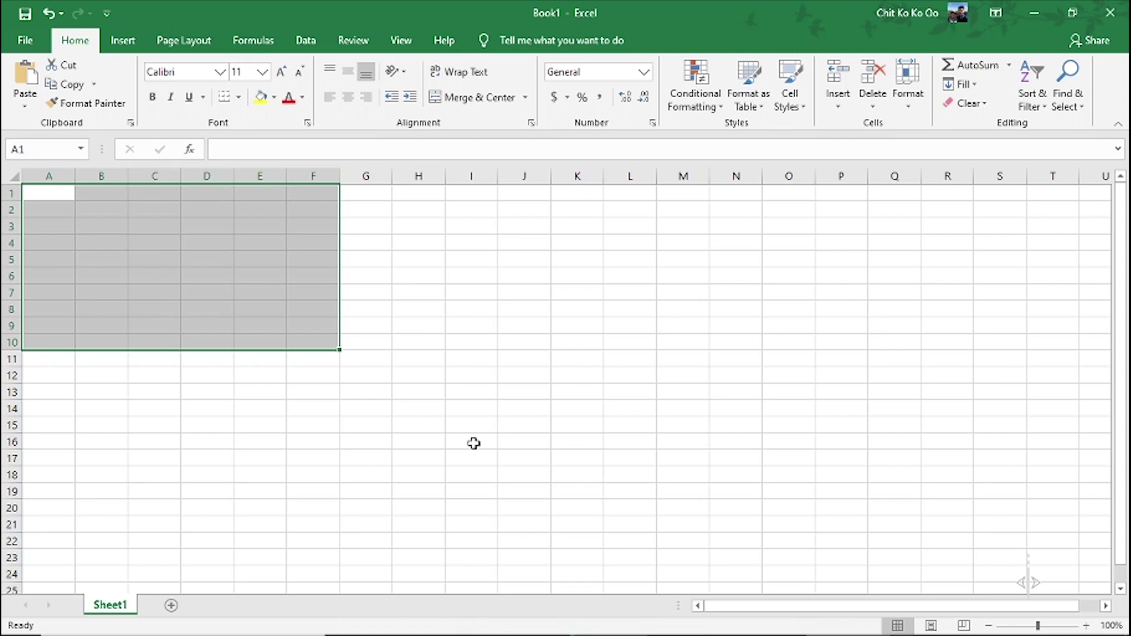
click(427, 373)
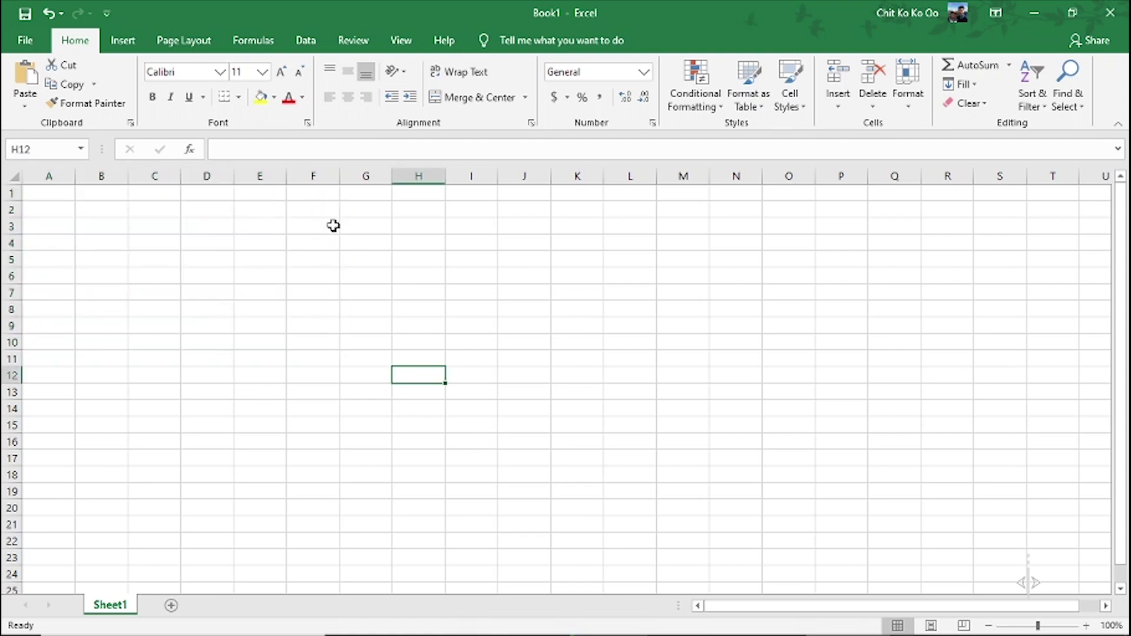
- Select the adjacent cell range F5 through M10, and clear the selection by choosing cell K15
click(309, 261)
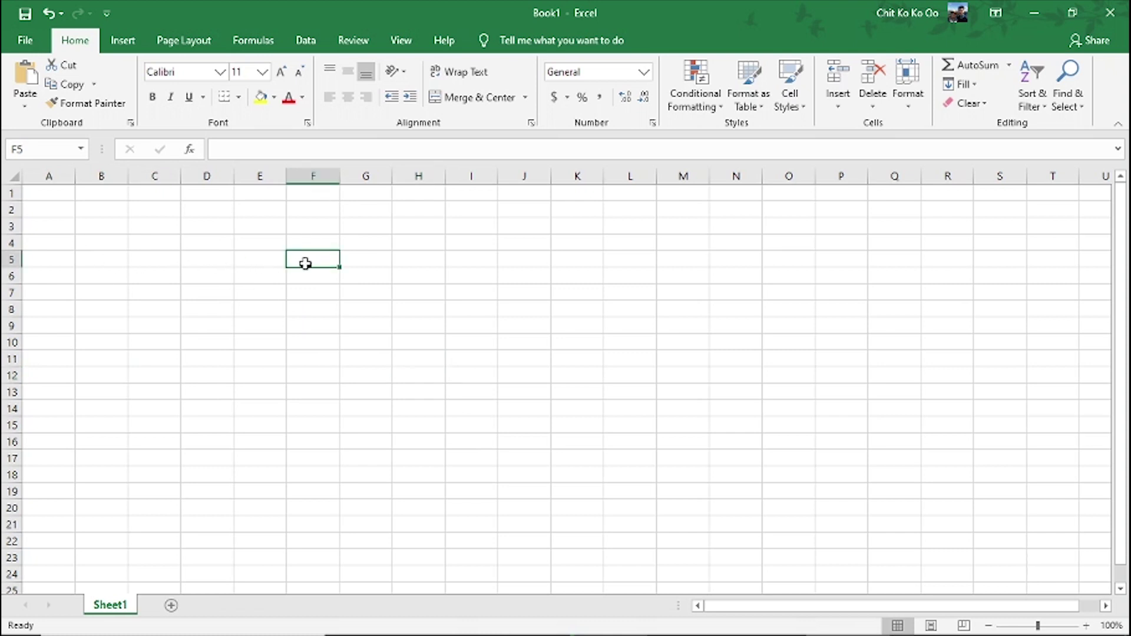
shift+click(692, 342)
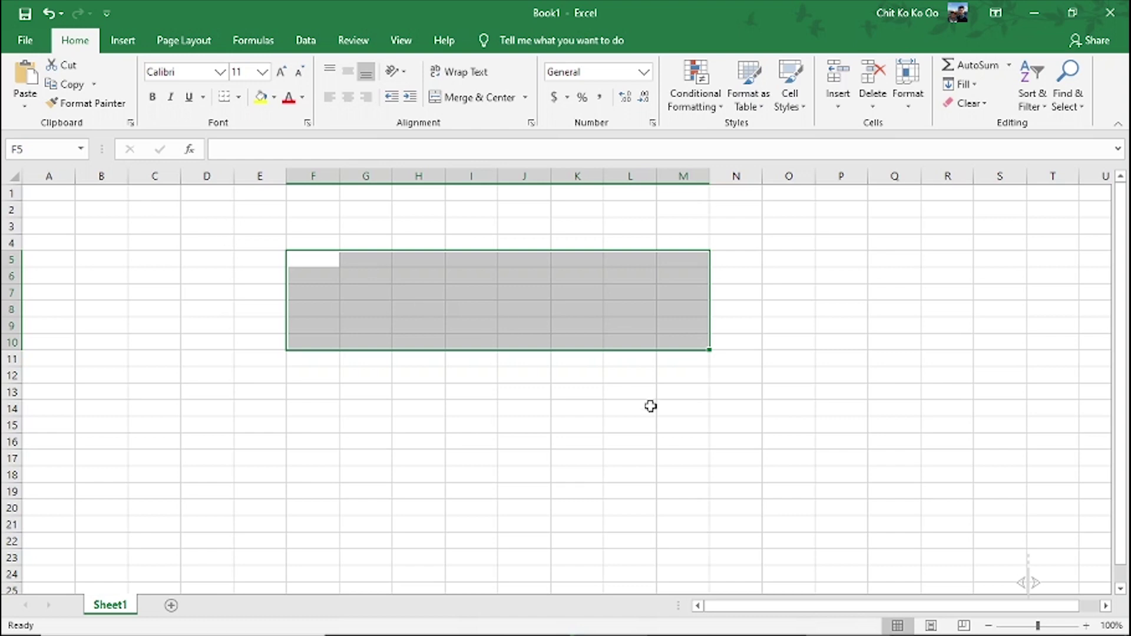
click(565, 418)
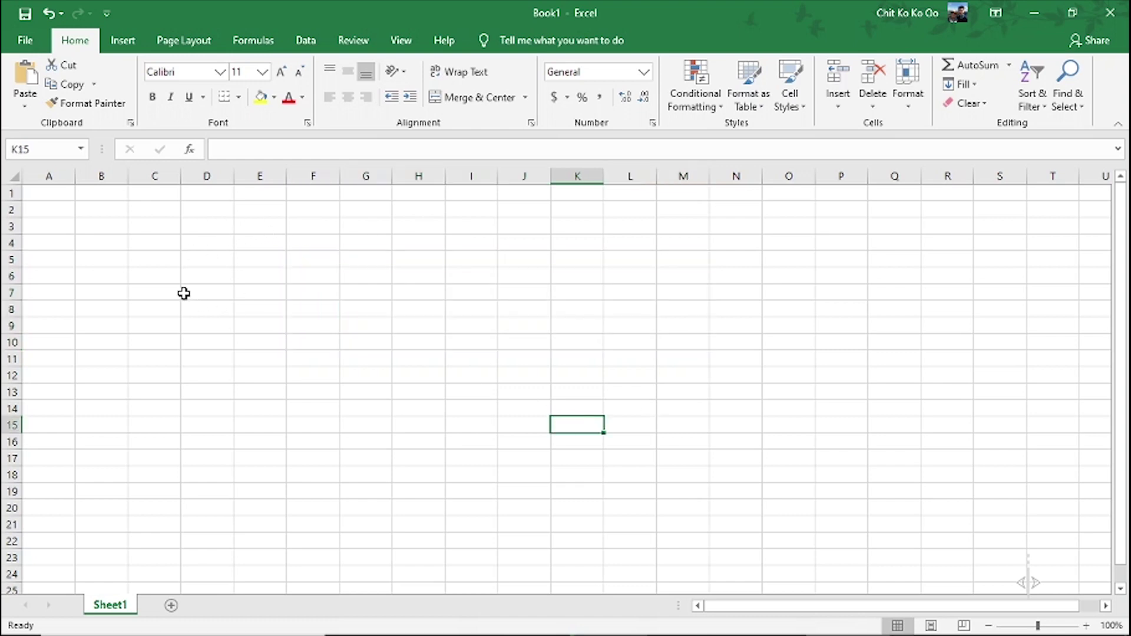
- Select the non-adjacent cells B2, F5, L6, G11, C10, I18, L13 and P9 together
click(108, 211)
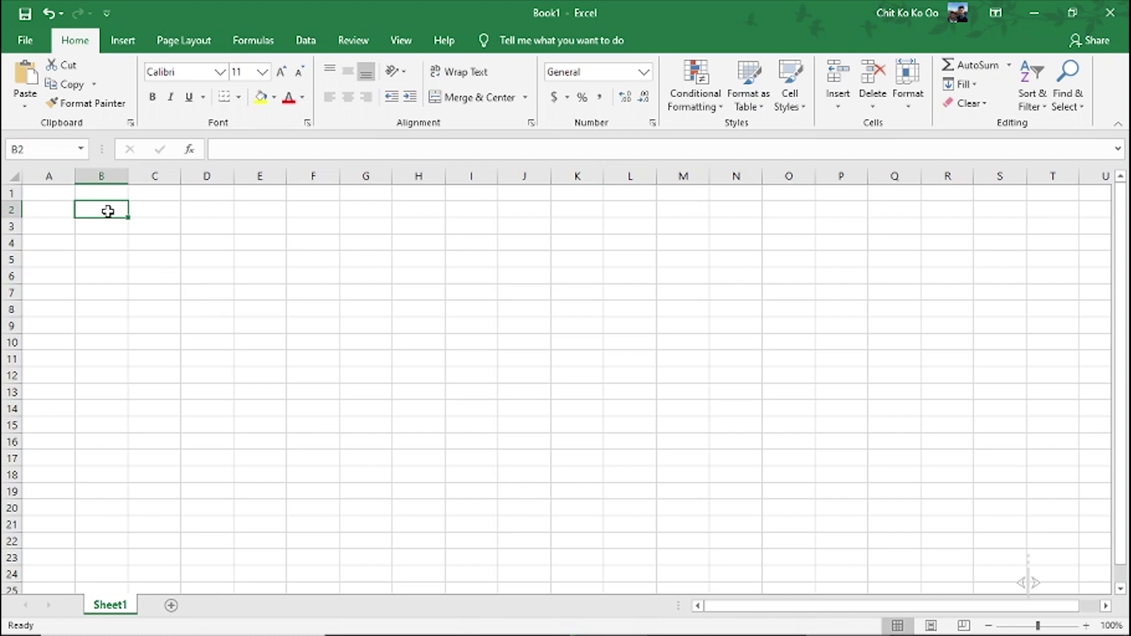
ctrl+click(290, 258)
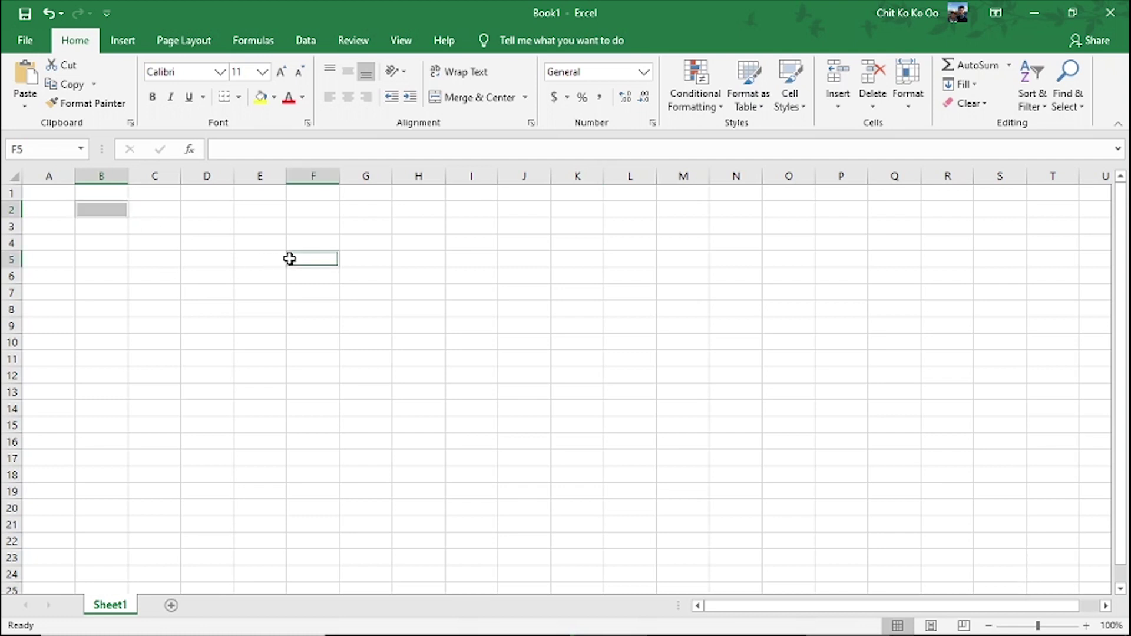
ctrl+click(616, 279)
ctrl+click(342, 361)
ctrl+click(174, 343)
ctrl+click(463, 468)
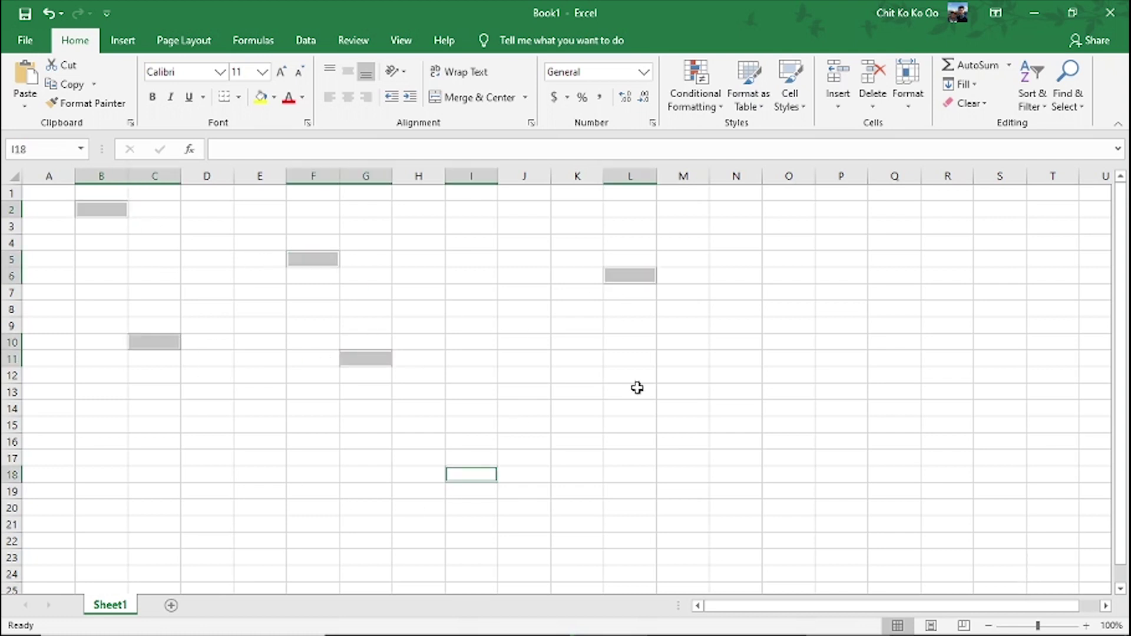
ctrl+click(648, 389)
ctrl+click(841, 327)
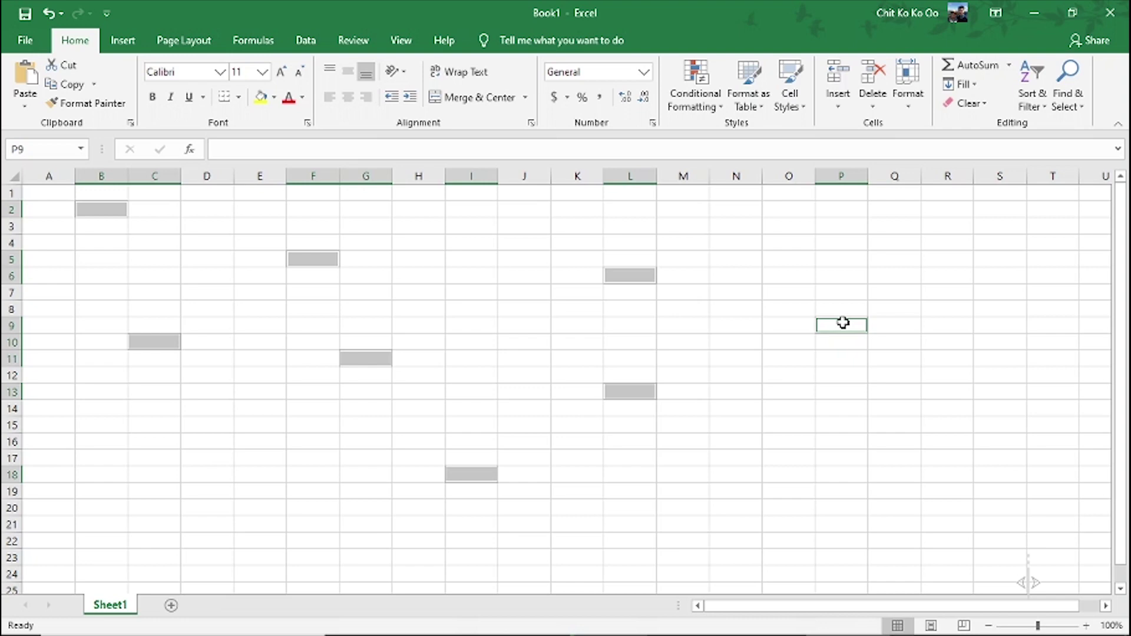
- Select the non-adjacent cells N4, N11, Q14 and K10 together, and clear the selection by choosing cell H9
click(751, 241)
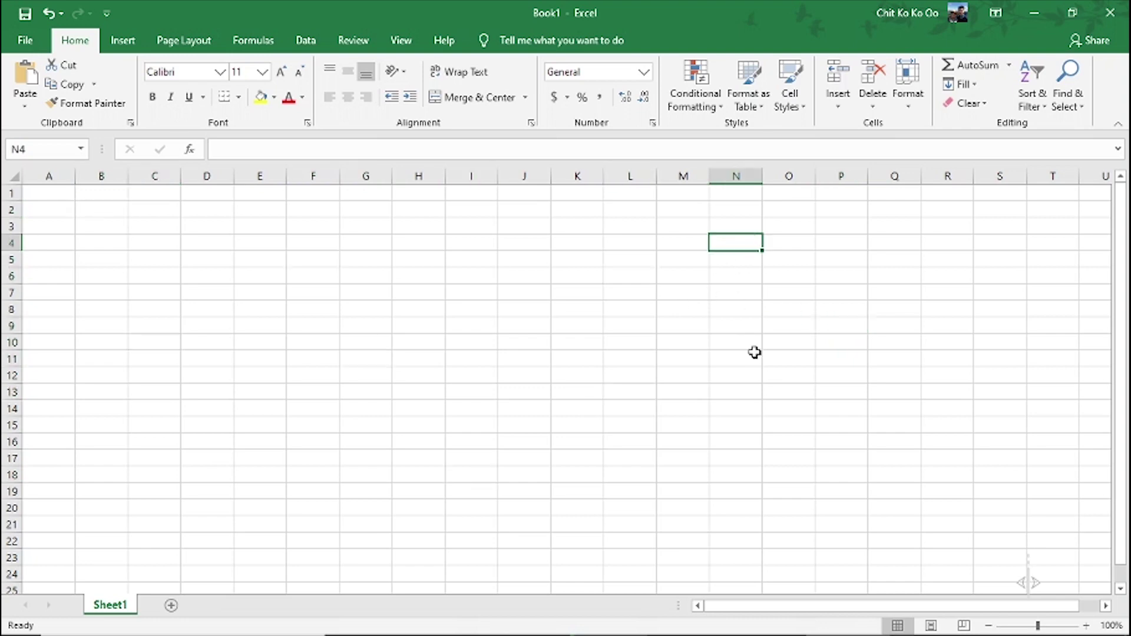
ctrl+click(755, 354)
ctrl+click(896, 408)
ctrl+click(599, 341)
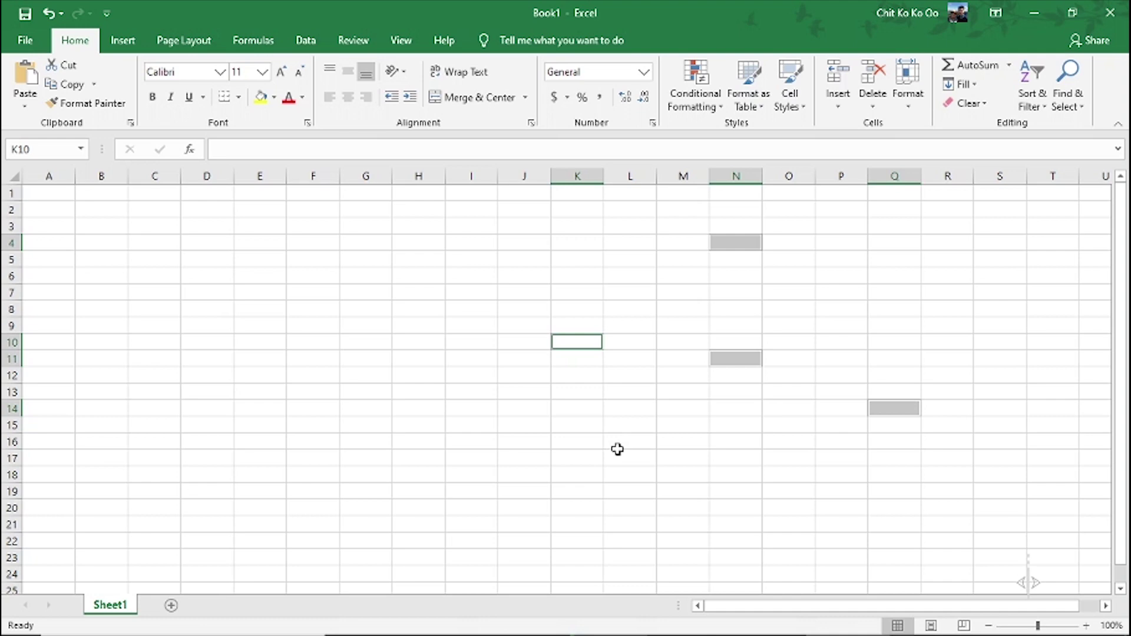
click(429, 325)
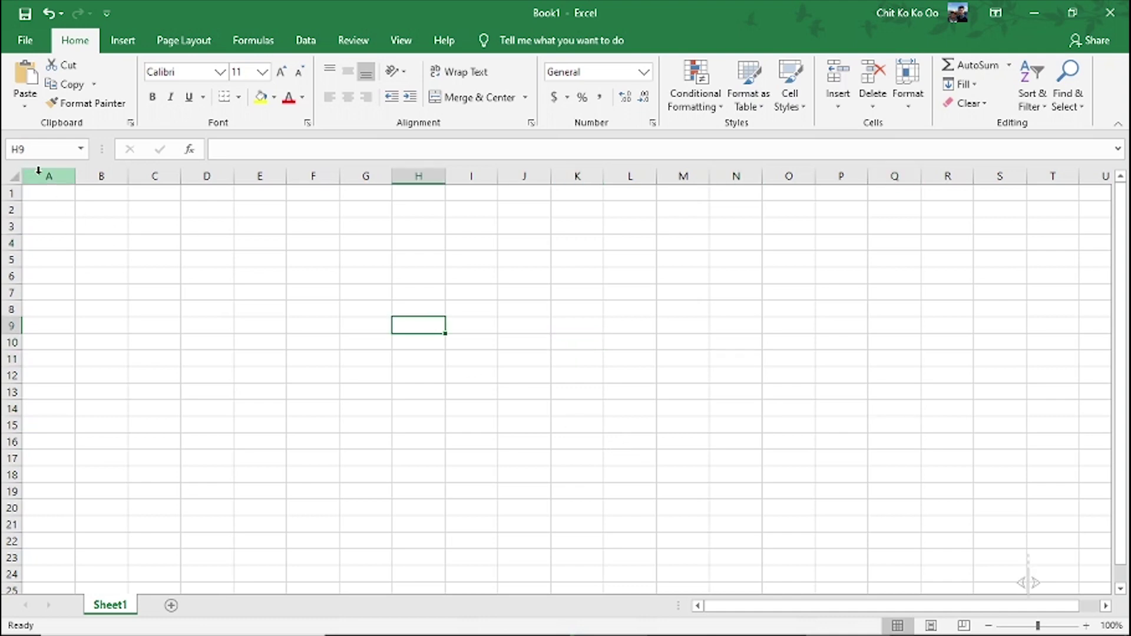
- Select the adjacent columns A through G, followed by the adjacent rows 1 through 10, and clear the selection
click(39, 173)
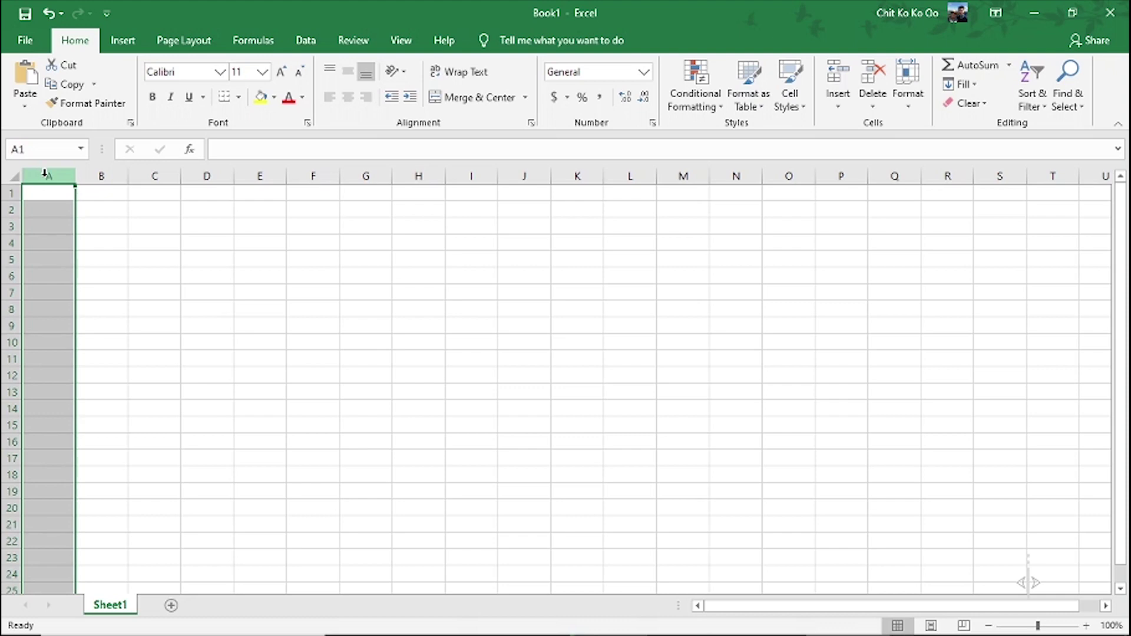
shift+click(362, 175)
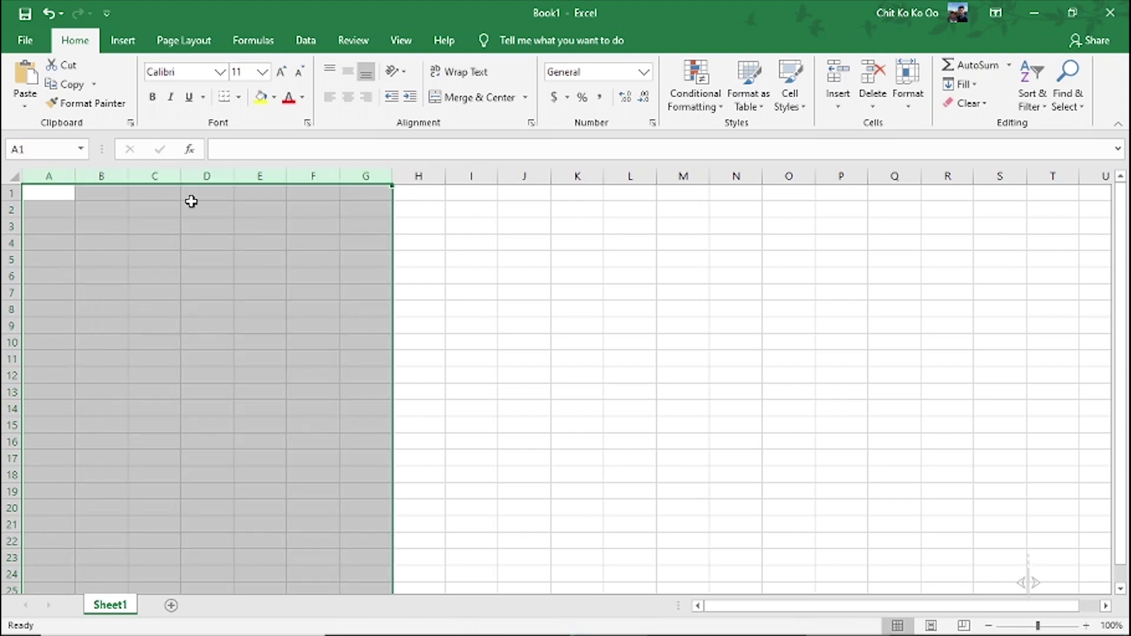
click(10, 193)
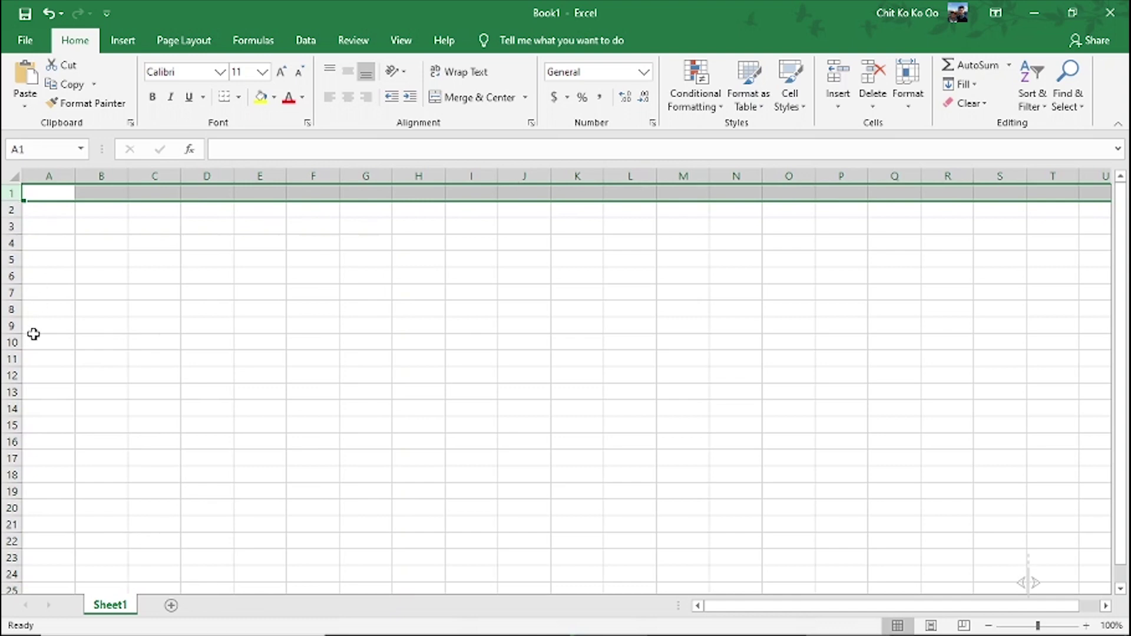
shift+click(18, 344)
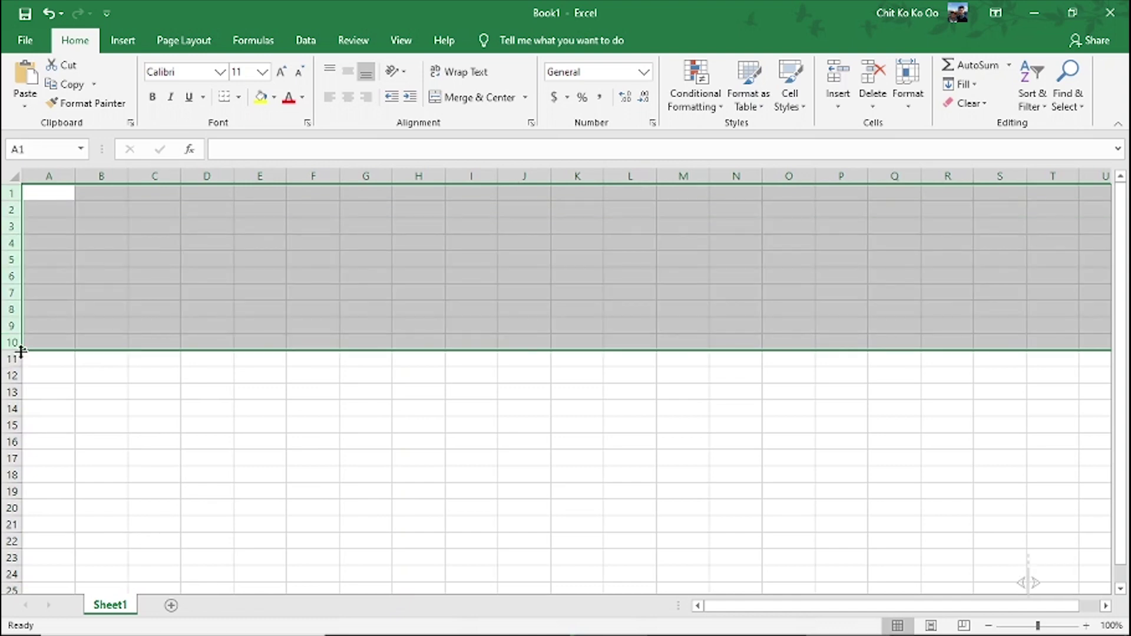
click(236, 427)
- Select the non-adjacent columns A, D, G and J together
click(51, 176)
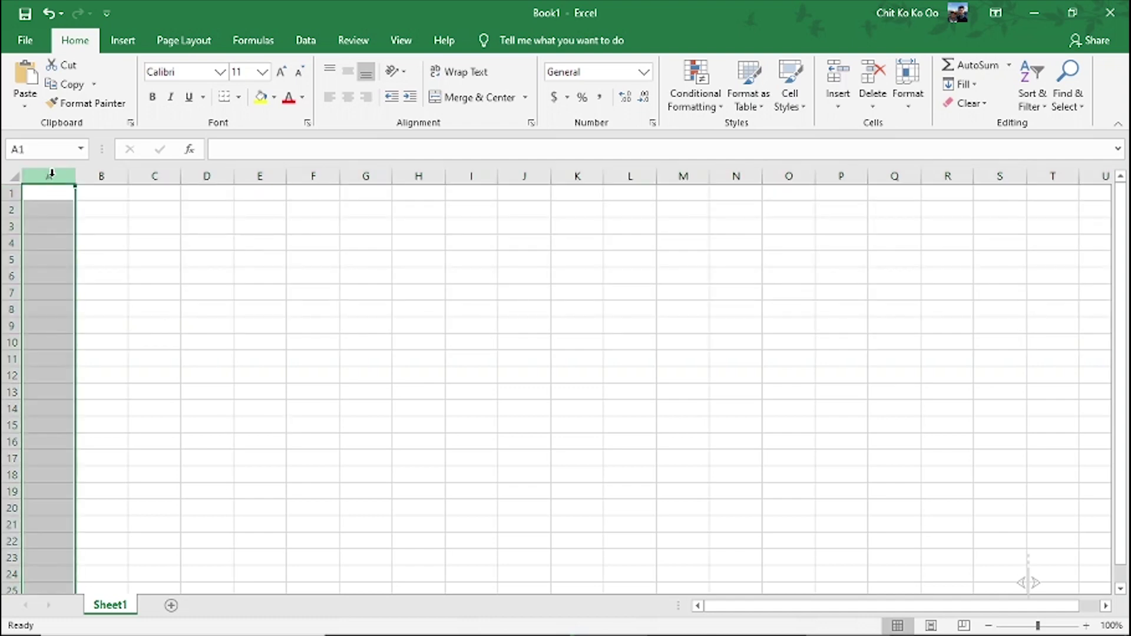
ctrl+click(207, 176)
ctrl+click(366, 176)
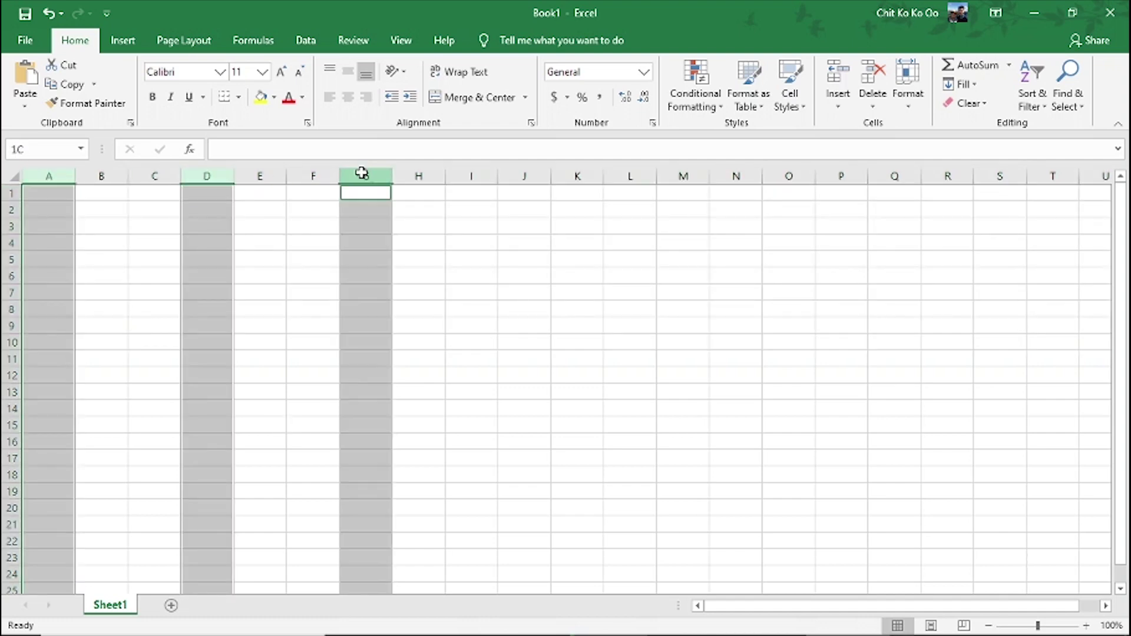
ctrl+click(519, 176)
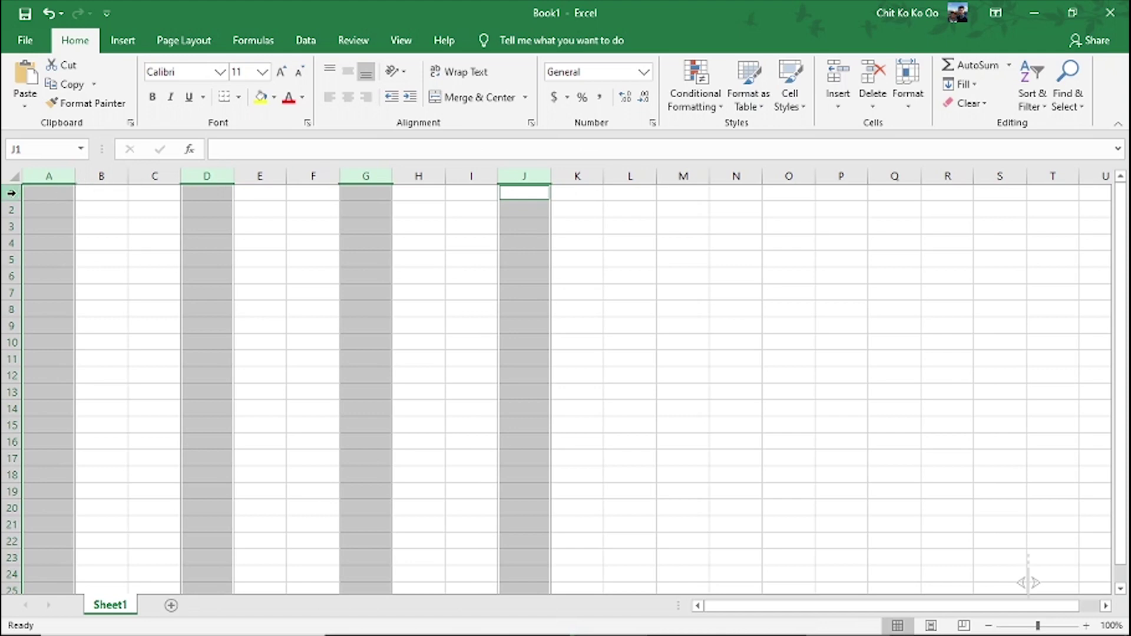
- Select the non-adjacent rows 1, 4, 7 and 10 together, and clear the selection by choosing cell H12
click(10, 193)
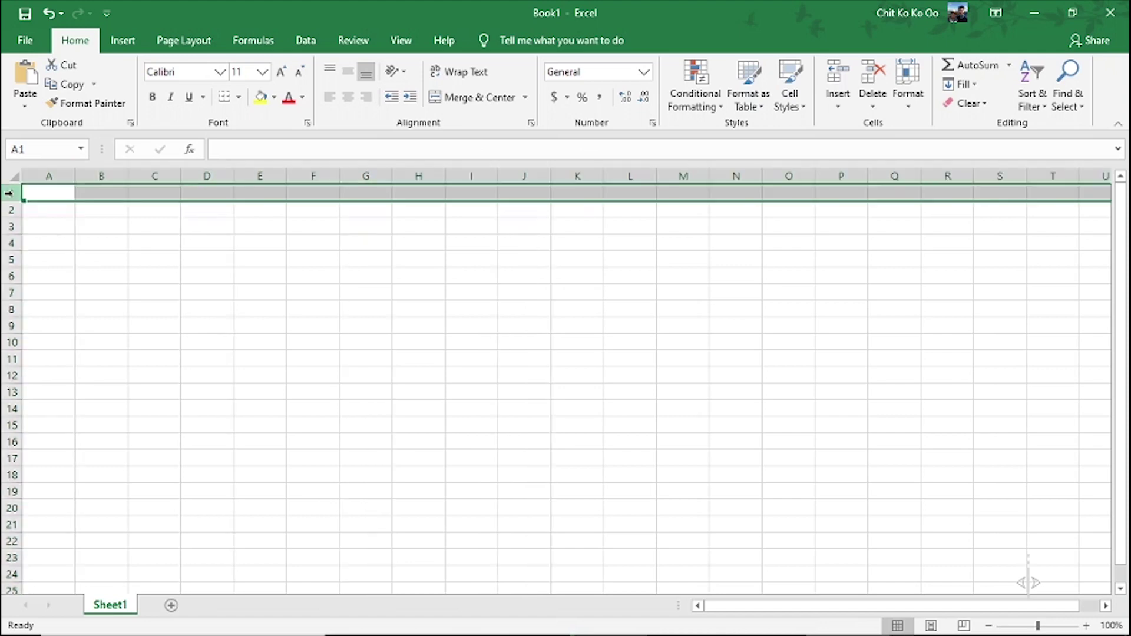
ctrl+click(10, 242)
ctrl+click(10, 293)
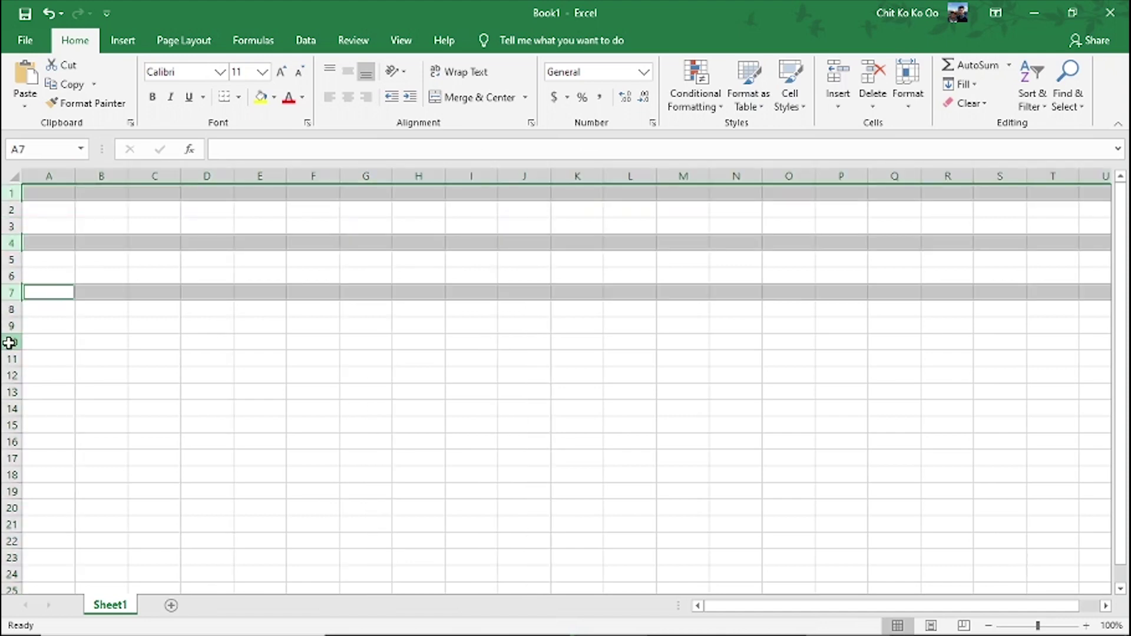
ctrl+click(11, 341)
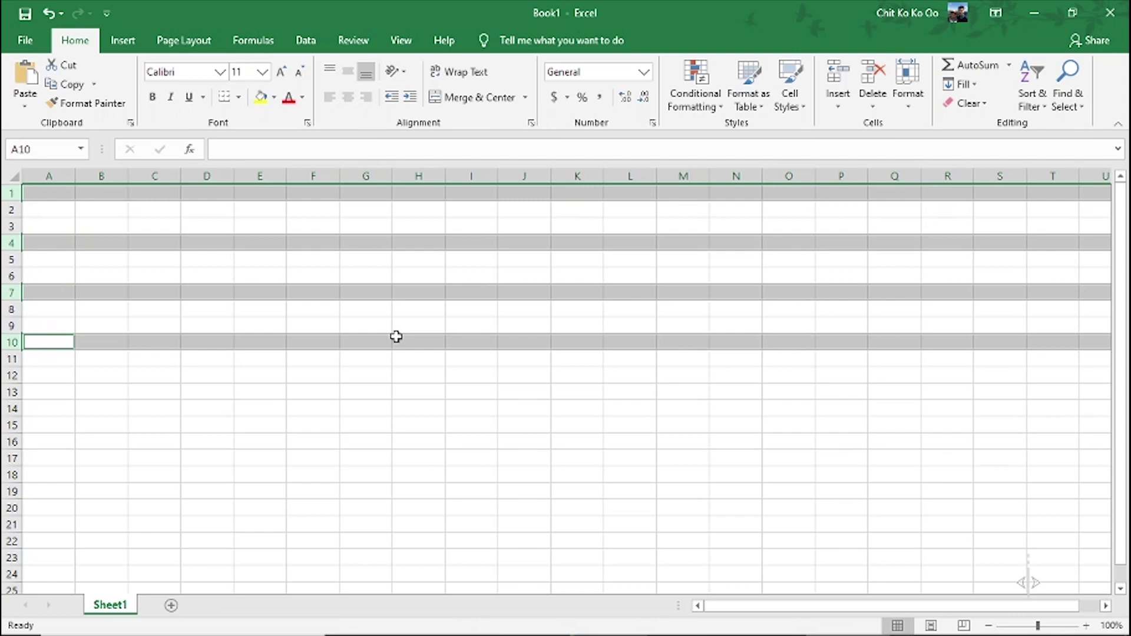
click(416, 370)
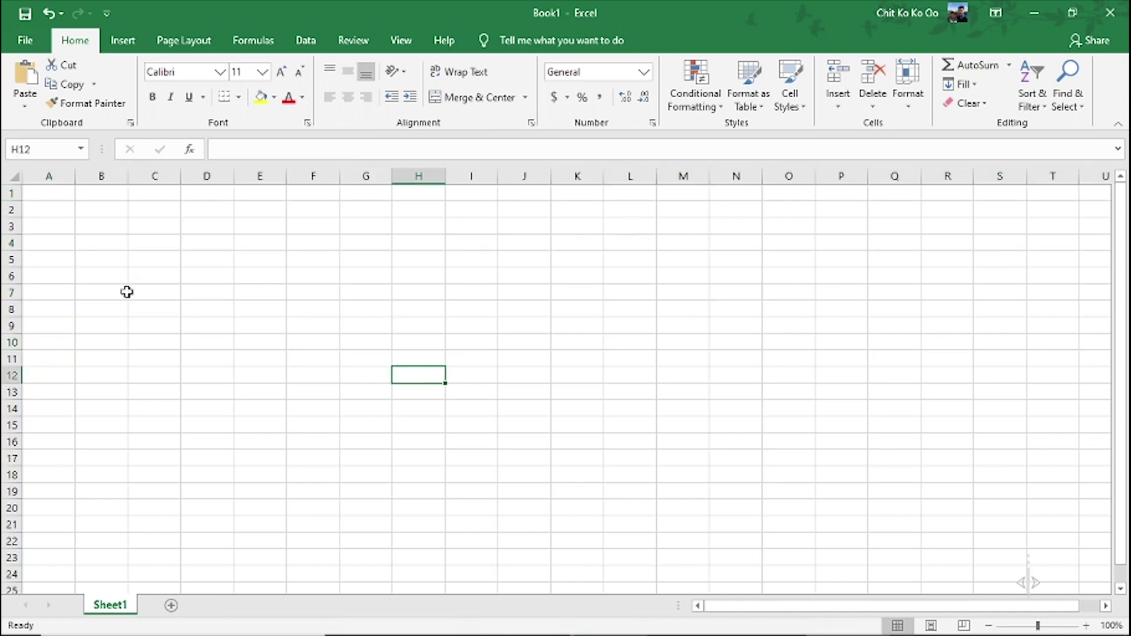
- Select the adjacent cell range A1 through H10, and clear the selection
click(59, 194)
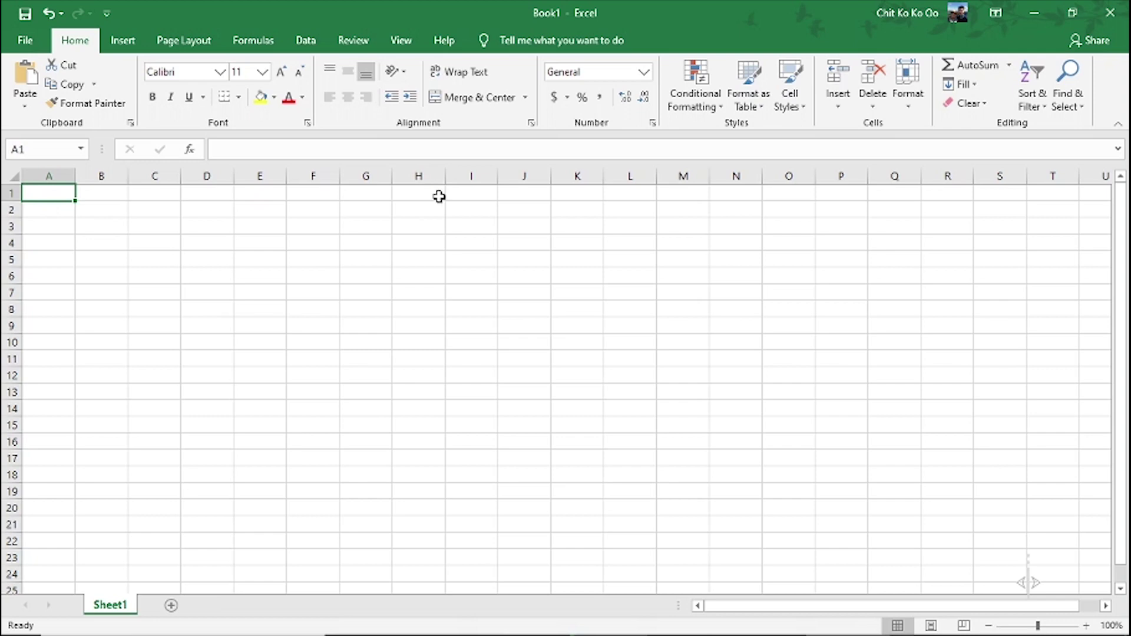
shift+click(414, 339)
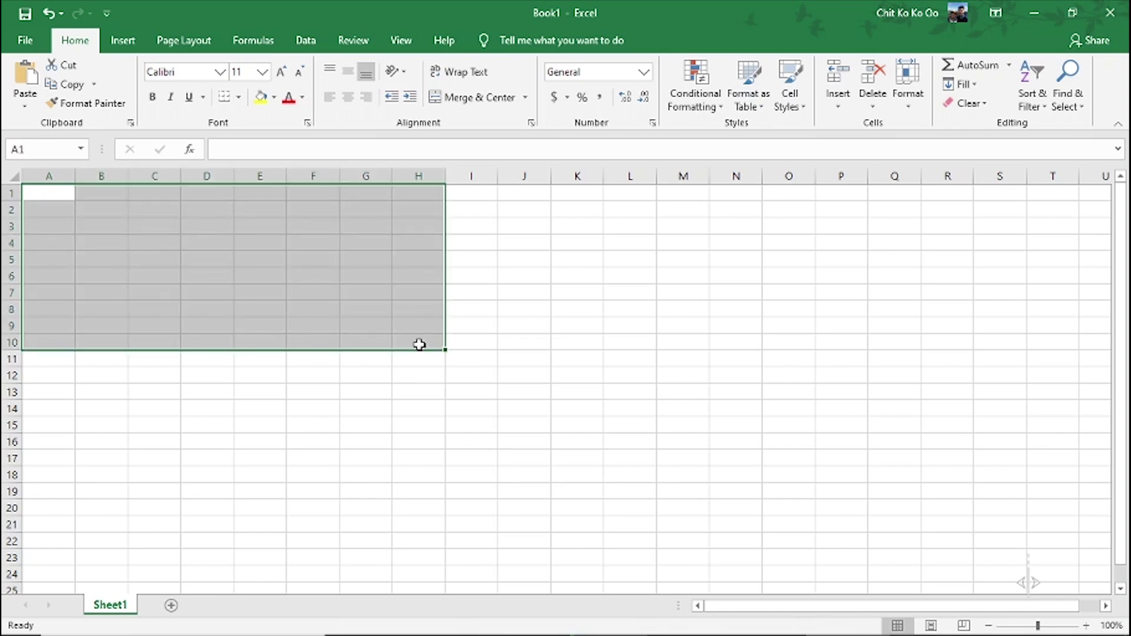
click(570, 322)
- Select the non-adjacent cells D4, H8 and N10 together
click(225, 242)
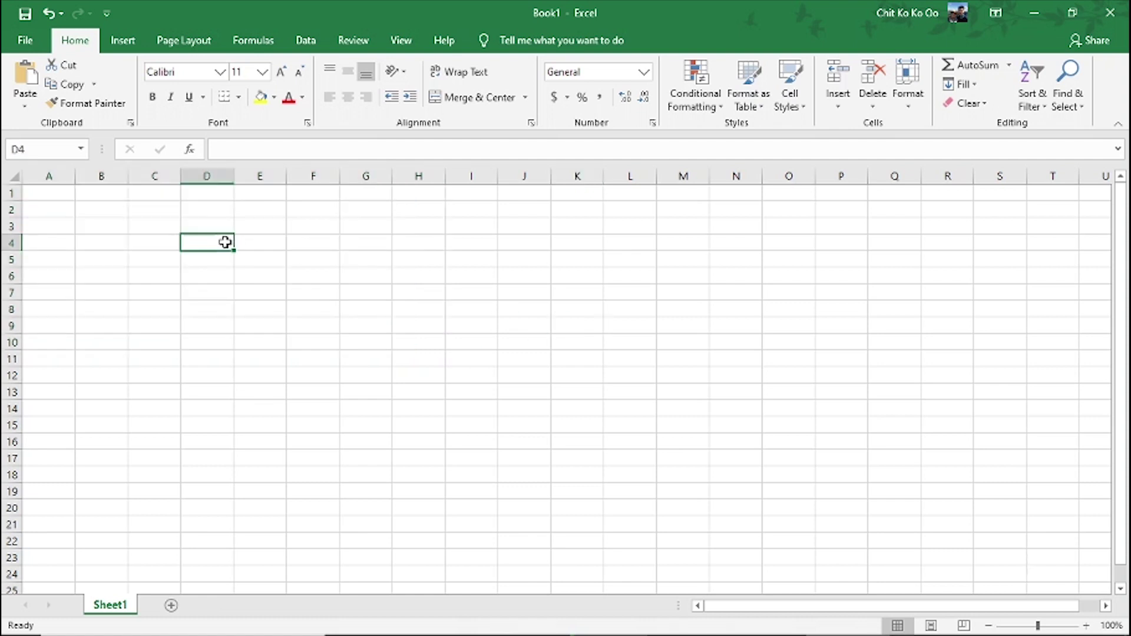
ctrl+click(400, 305)
ctrl+click(713, 344)
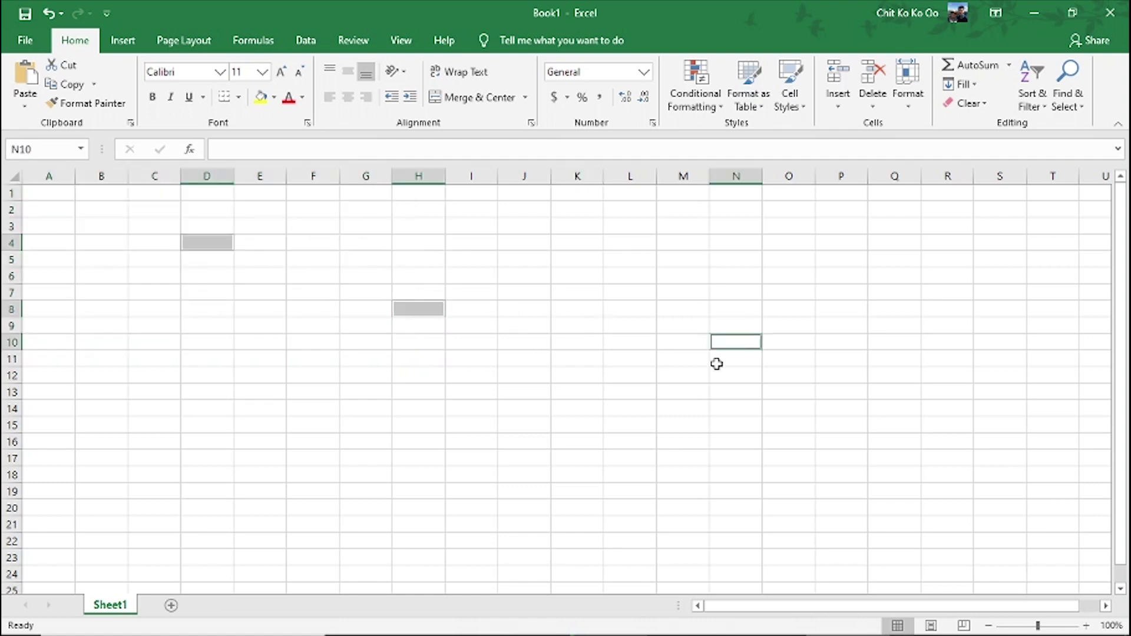
- Add the non-adjacent cells H16, C12, K19 and Q17 to the current selection, and clear the selection
ctrl+click(439, 442)
ctrl+click(176, 377)
ctrl+click(569, 491)
ctrl+click(873, 457)
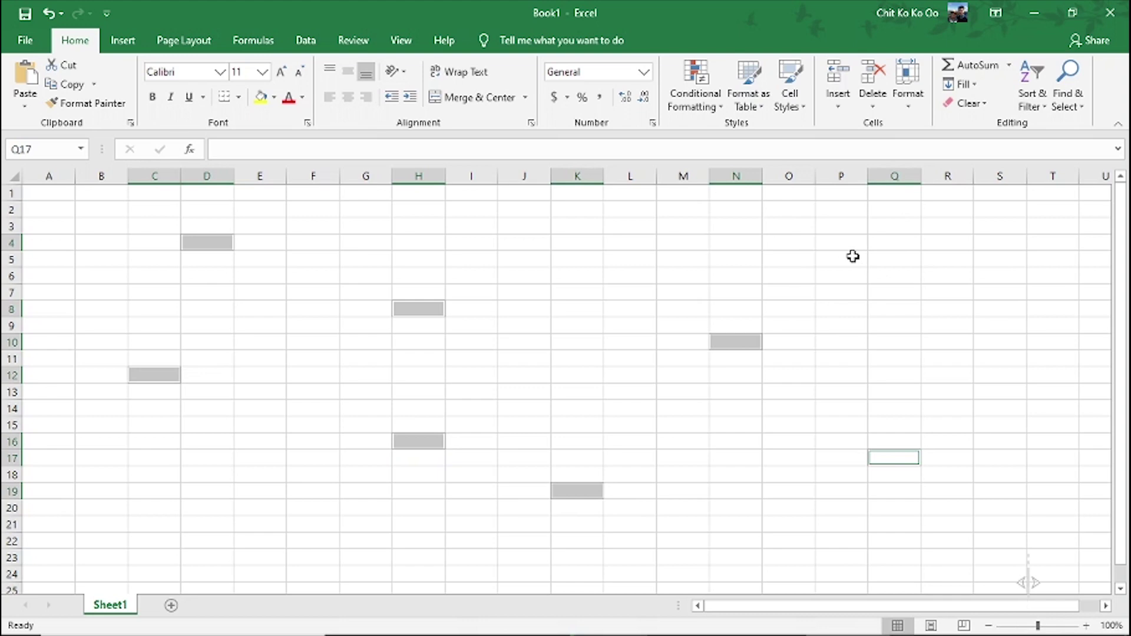
click(383, 356)
- Select the entire worksheet twice, first starting from cell B2, and clear the selection by choosing cell E6
click(86, 215)
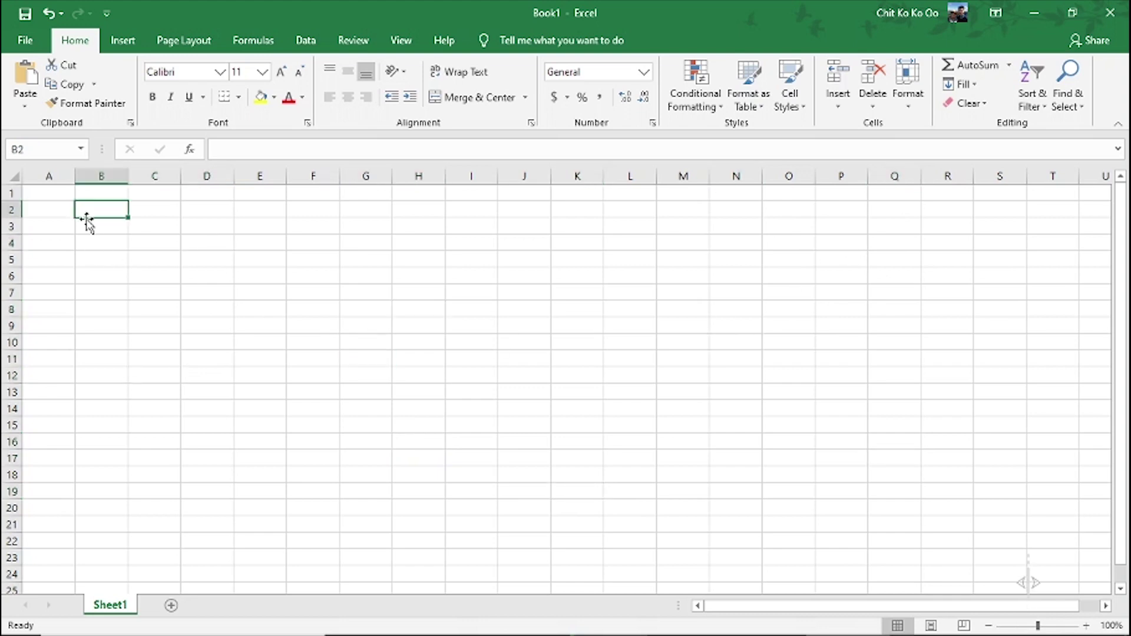
key(ctrl+a)
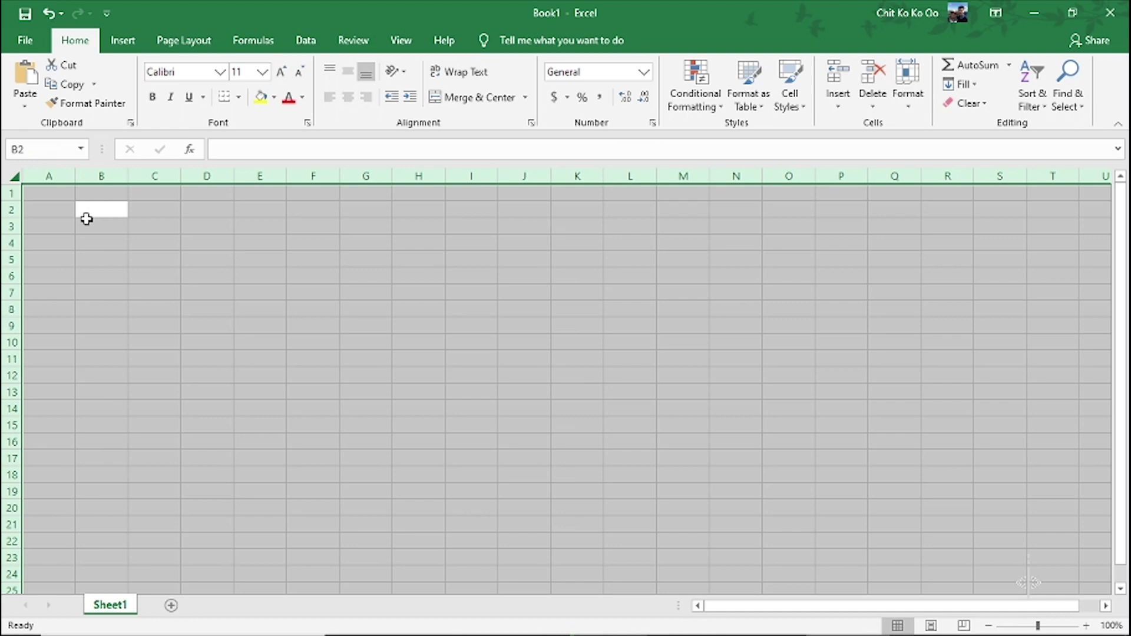
click(262, 311)
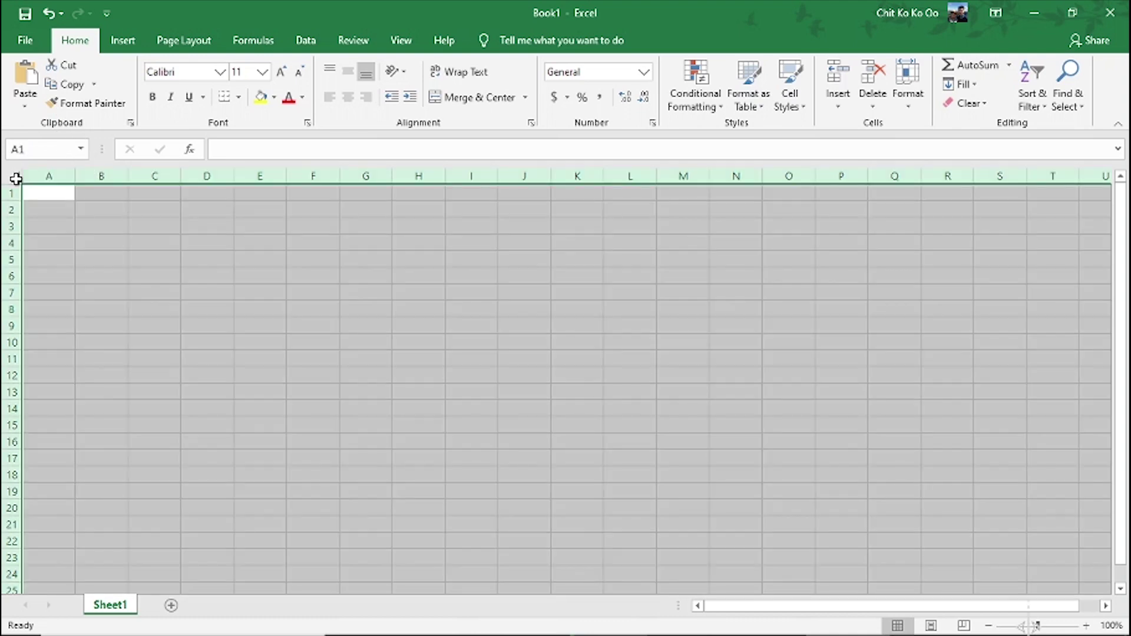
click(14, 178)
click(257, 272)
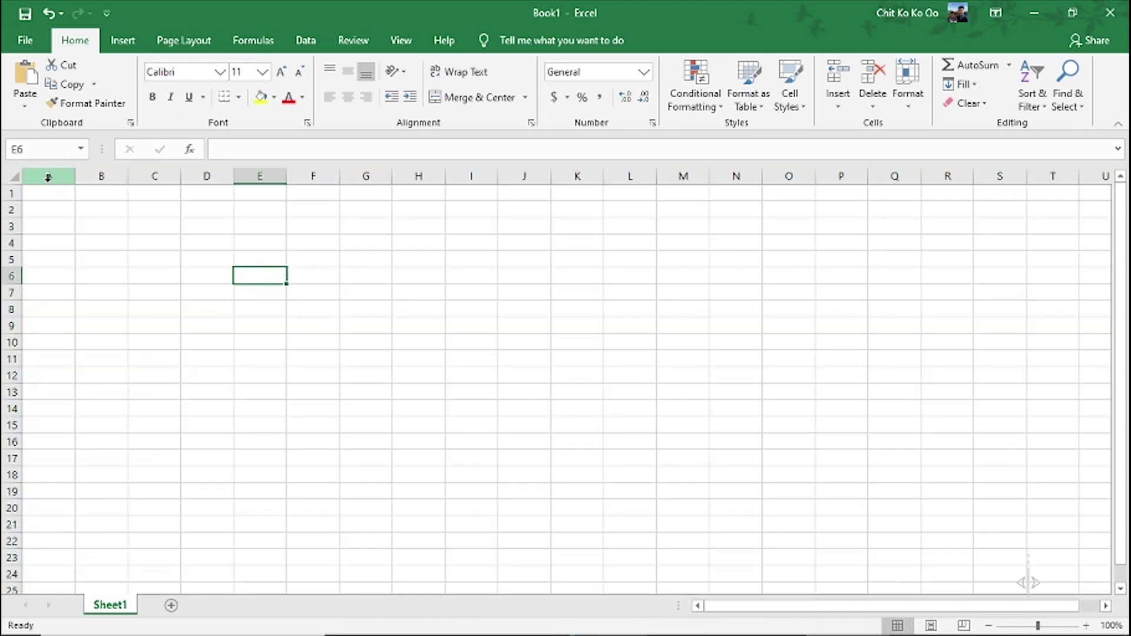
- Select row 1, column A and cell A1 one after another, and finish on cell F9
click(11, 192)
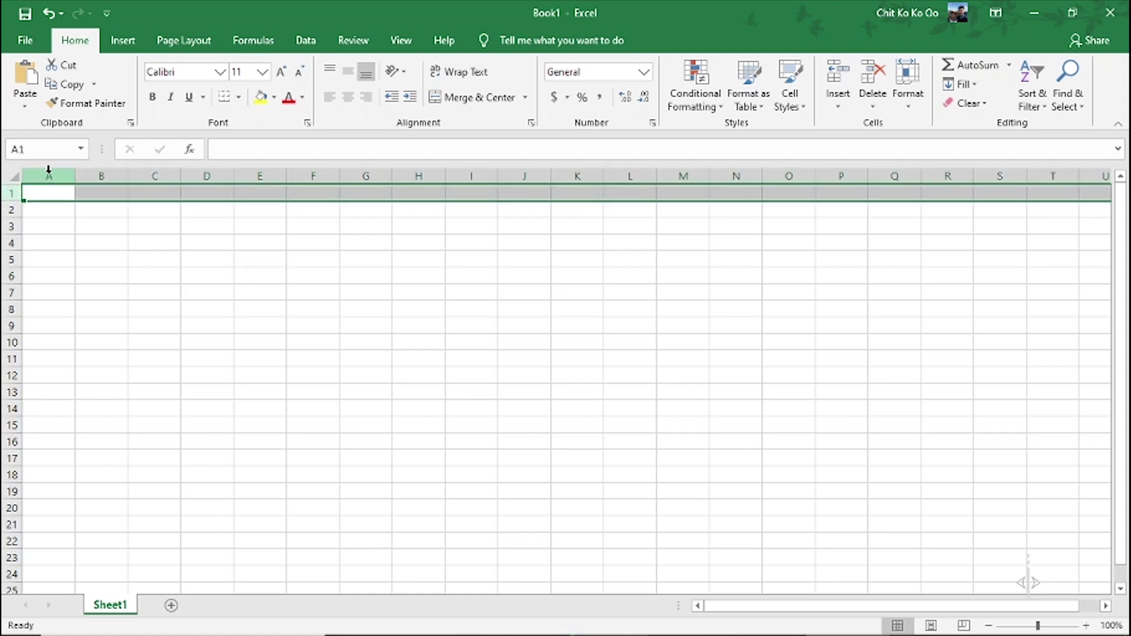
click(48, 175)
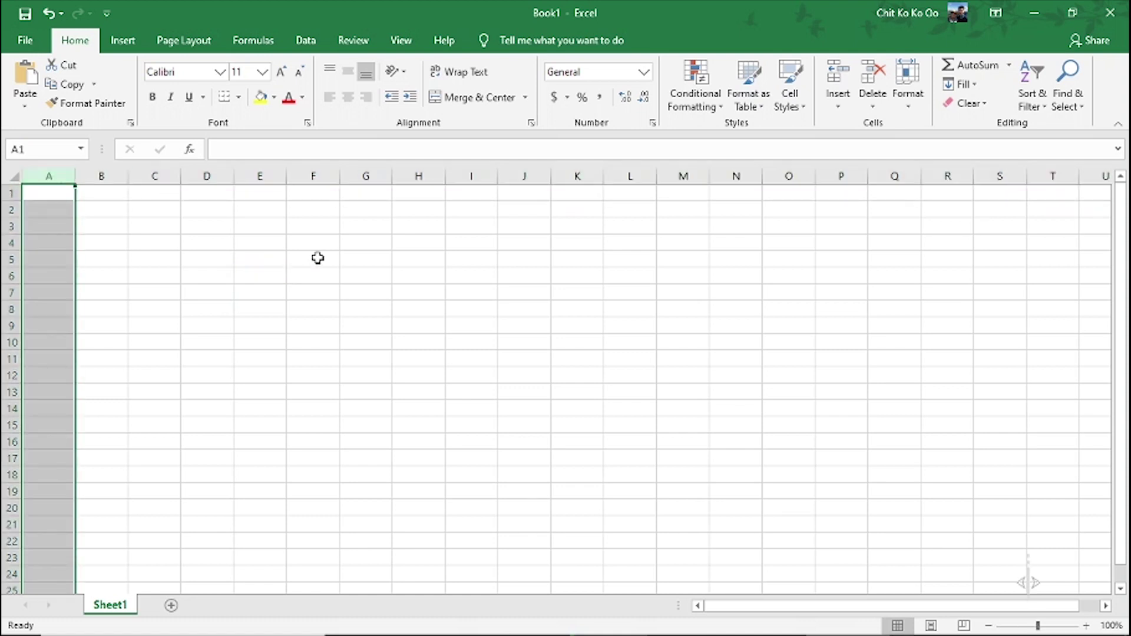
click(51, 197)
click(308, 324)
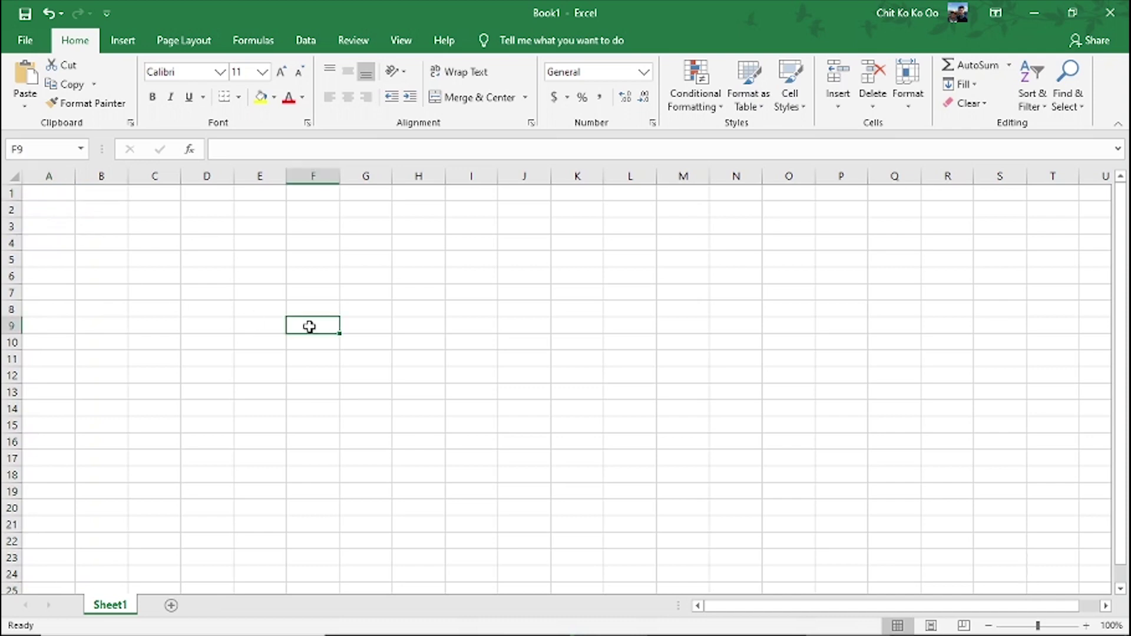
- Choose the single cells B2 and H9 in turn, and select the adjacent cell range A1 through K16
click(83, 210)
click(409, 329)
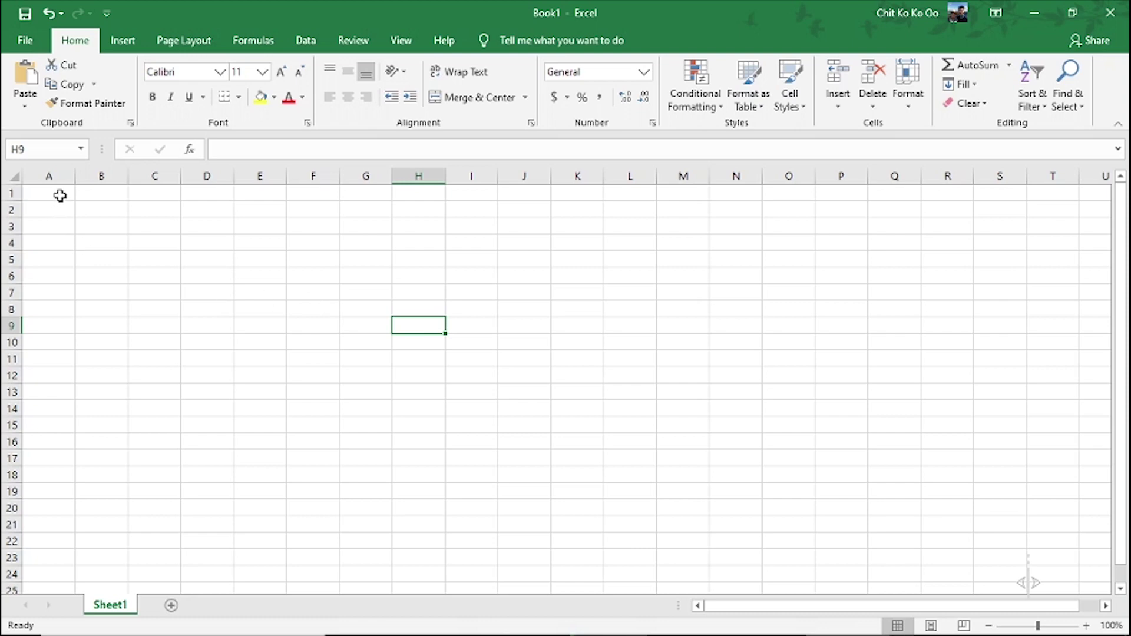
drag(59, 194, 571, 449)
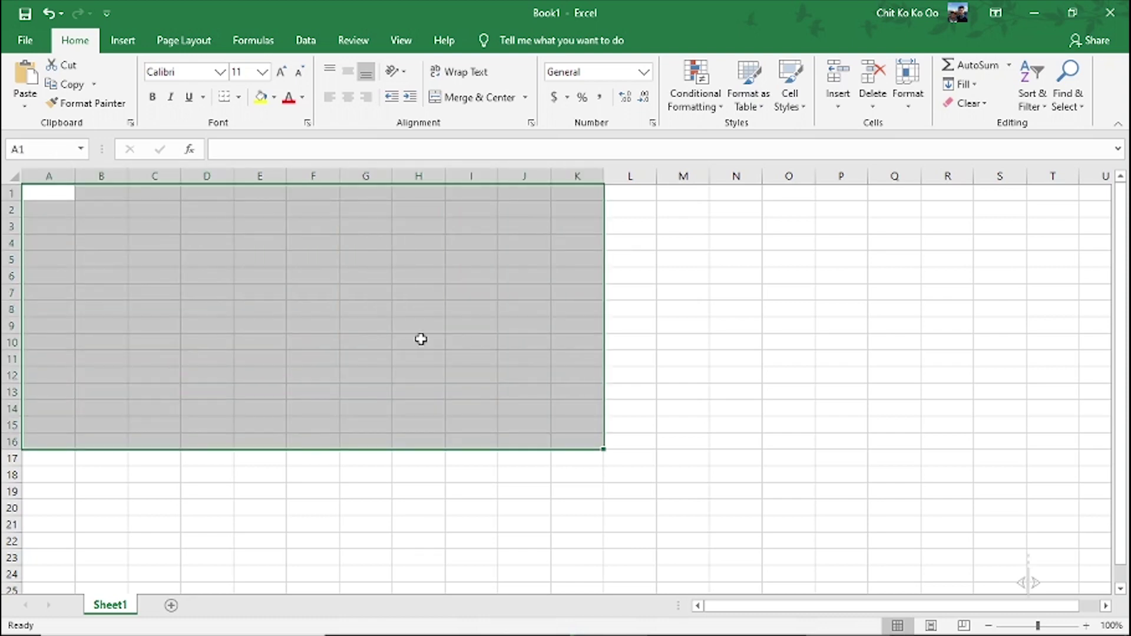